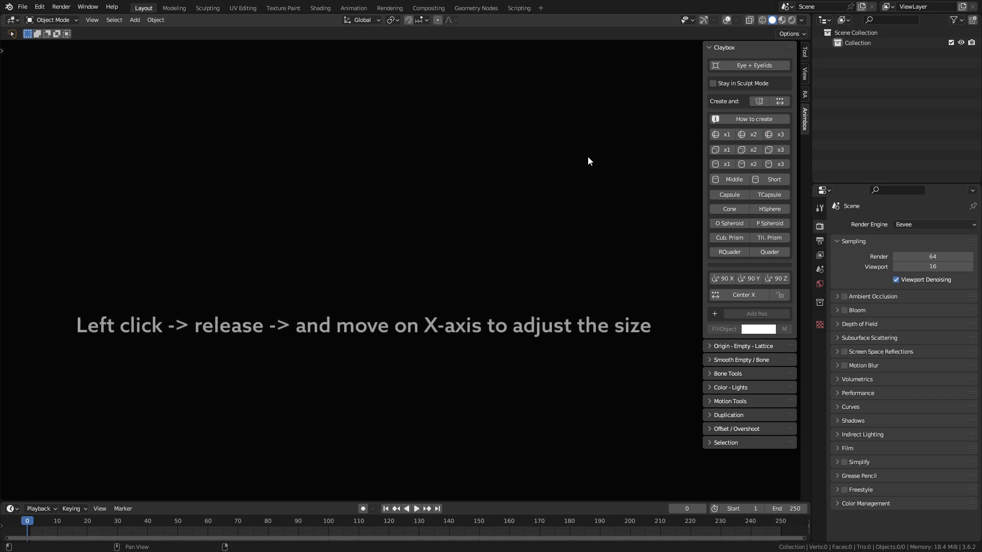
- Place a block-out sphere above the middle of the empty viewport and widen it to size
left_click(444, 216)
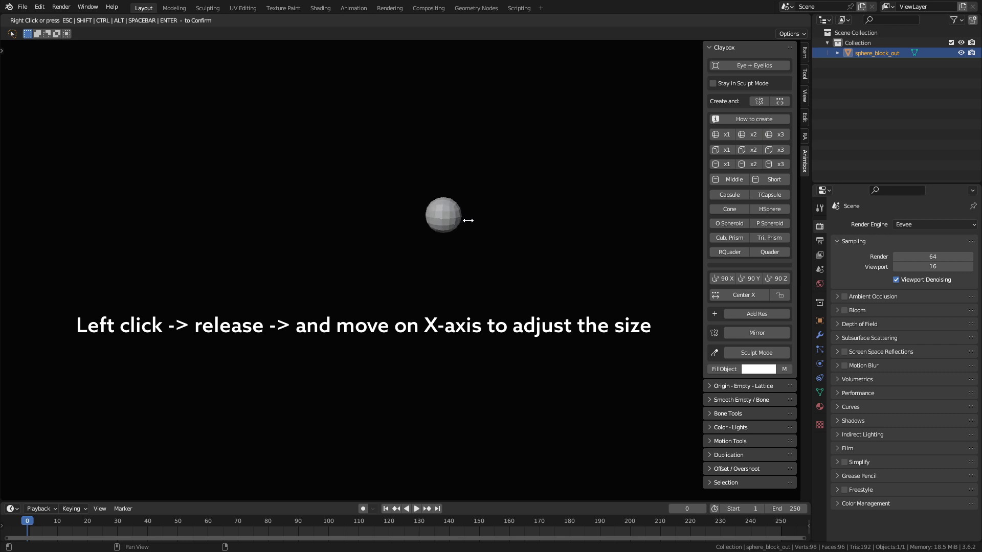
right_click(520, 229)
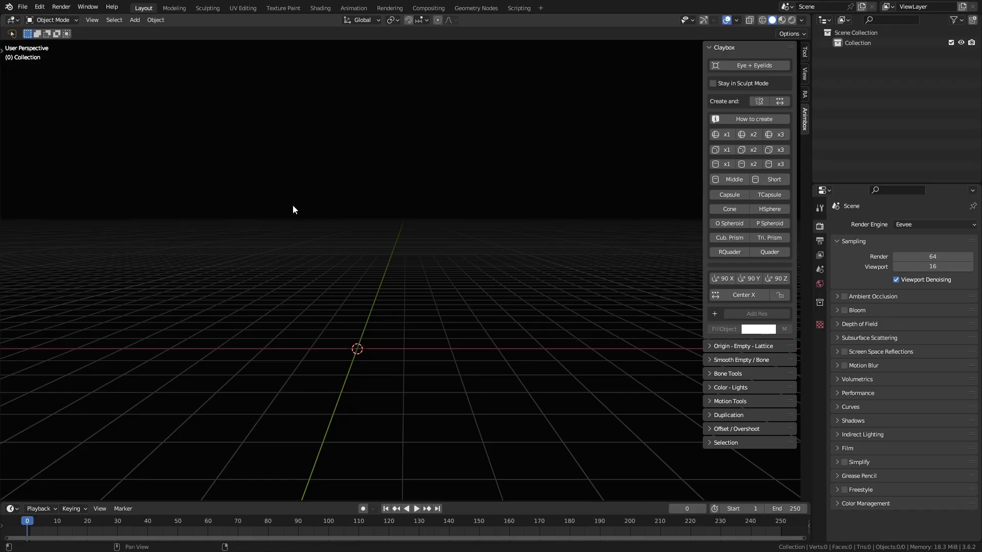
- Finish sizing the rounded cube block-out and add a tall x1 cylinder beside it
right_click(333, 204)
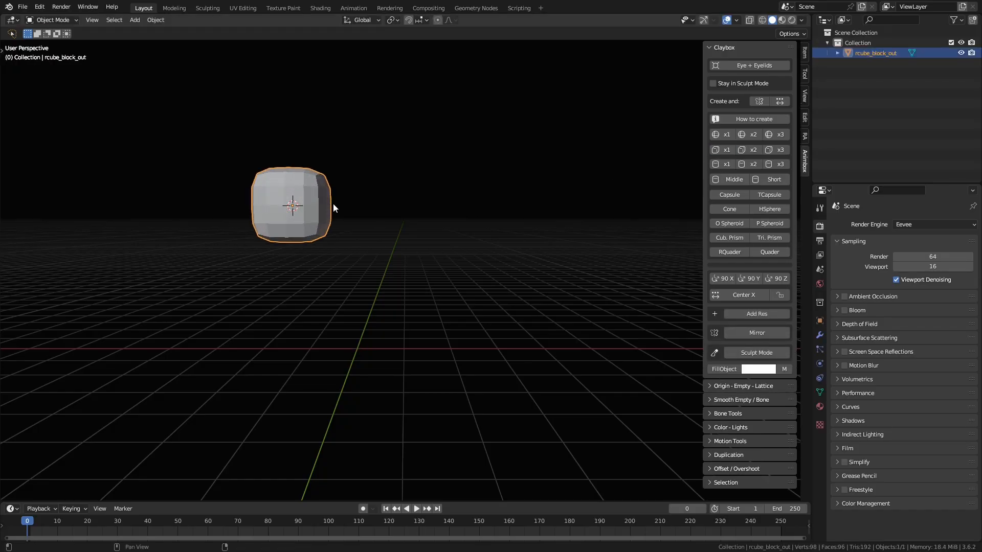
left_click(715, 165)
right_click(721, 217)
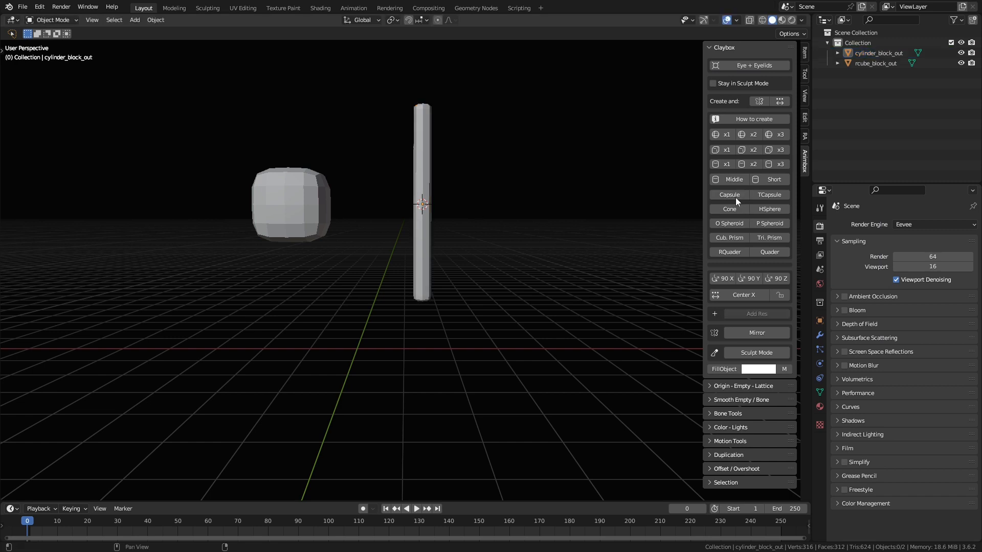
- Add a capsule on the far side of the tall cylinder and a tapered capsule beside the rounded cube
left_click_drag(540, 202, 566, 208)
left_click(763, 194)
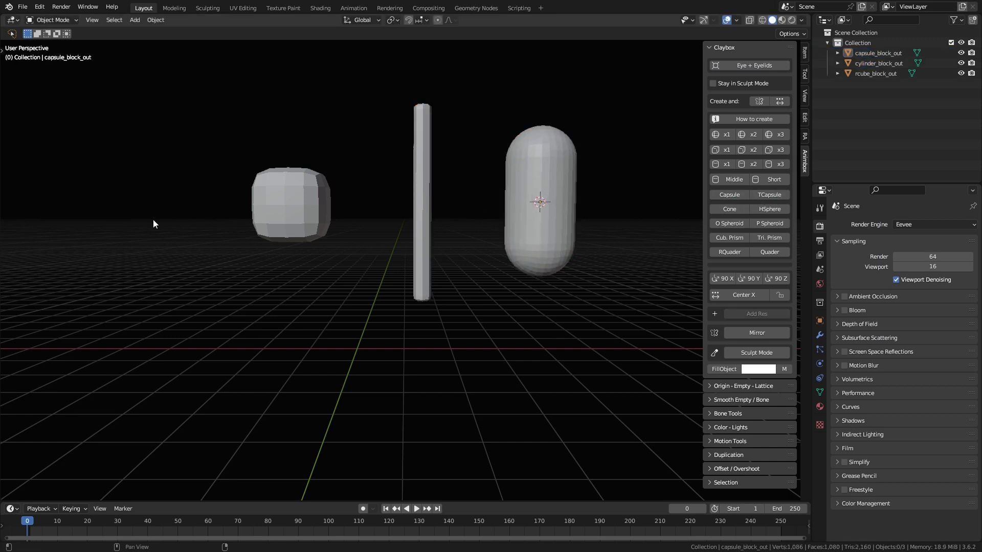
left_click(151, 220)
right_click(172, 224)
- Add an oblate spheroid below the tall cylinder and a prolate spheroid below the rounded cube
left_click(720, 225)
left_click(463, 327)
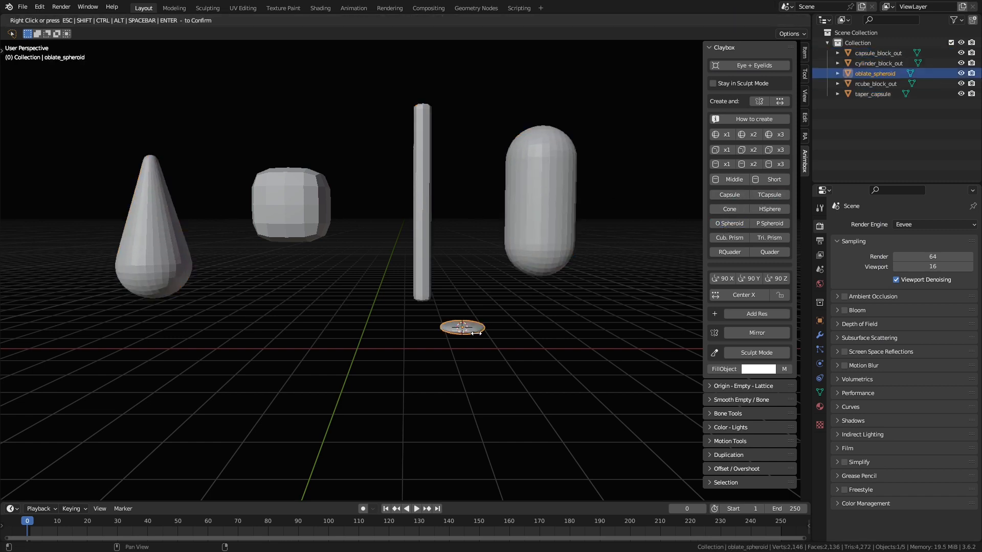
right_click(507, 337)
left_click(771, 225)
left_click(247, 320)
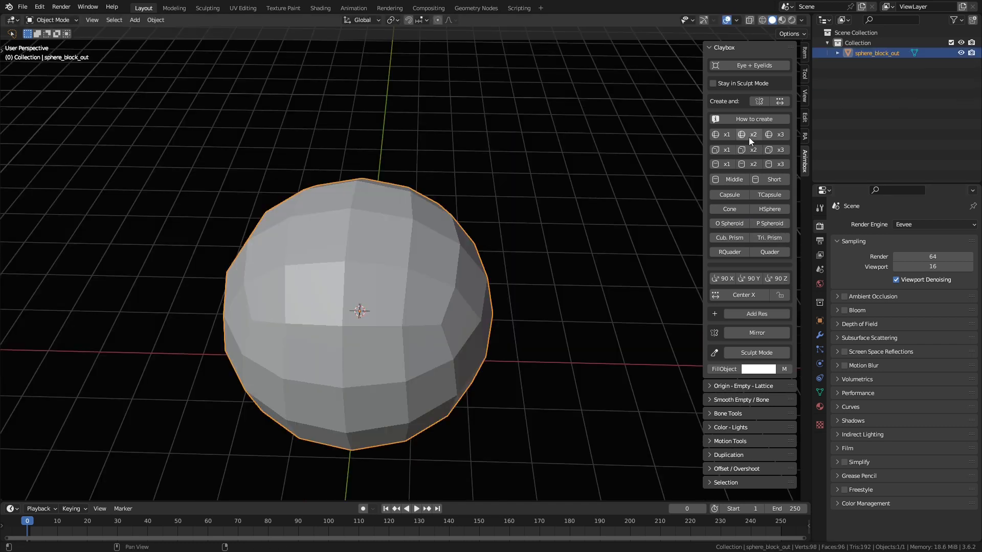
- Add a small x2 sphere and a small x3 sphere on the surface of the large sphere
left_click(749, 136)
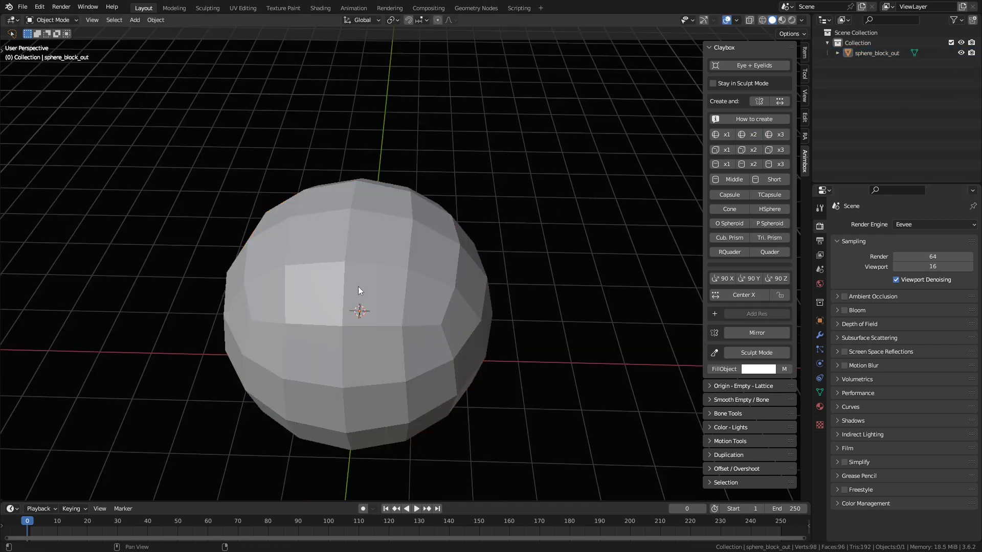
left_click(241, 302)
right_click(268, 305)
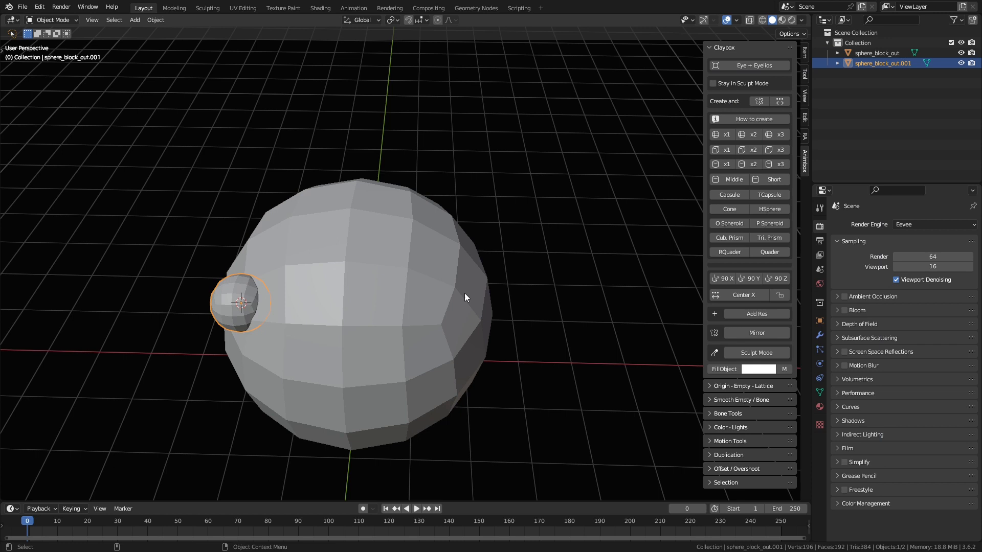
left_click(779, 133)
left_click(294, 359)
right_click(320, 360)
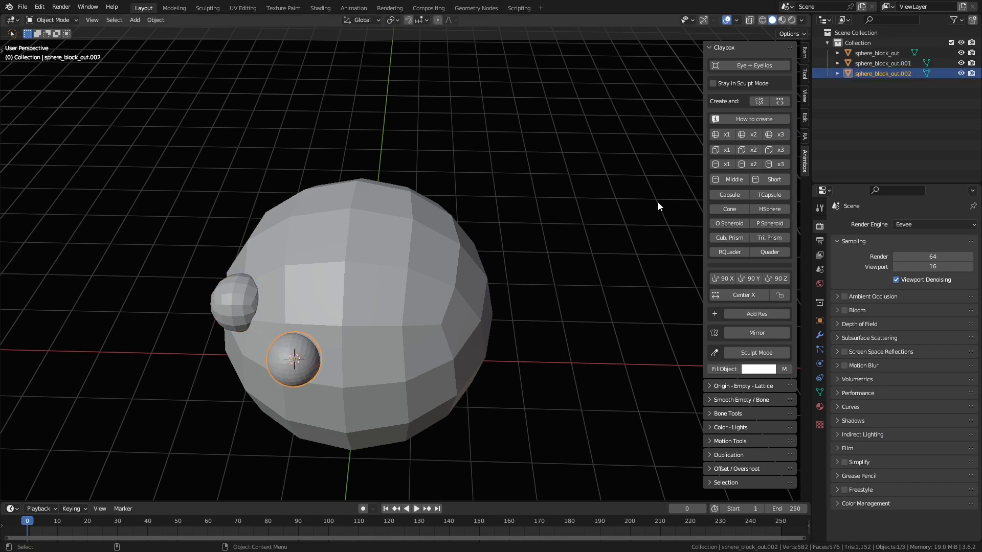
- Add an x2 rounded cube and a capsule on the surface of the large sphere
left_click(743, 152)
left_click(383, 349)
right_click(407, 381)
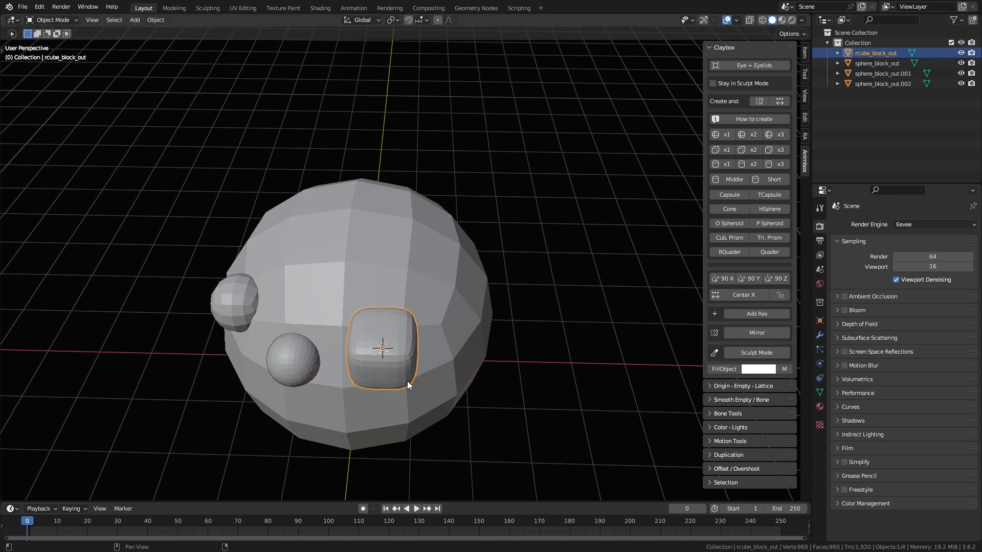
left_click(730, 195)
left_click(460, 294)
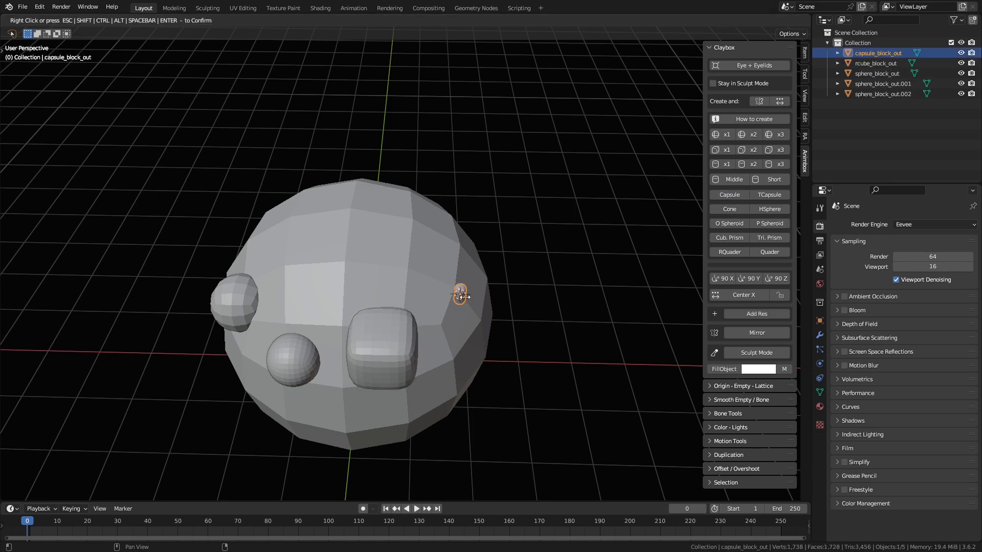
right_click(492, 298)
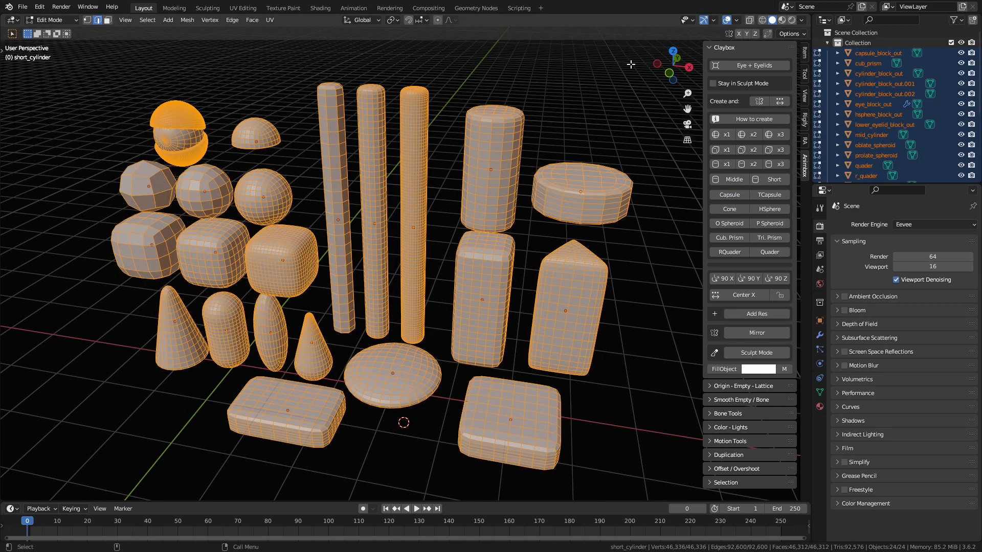
left_click_drag(670, 64, 682, 67)
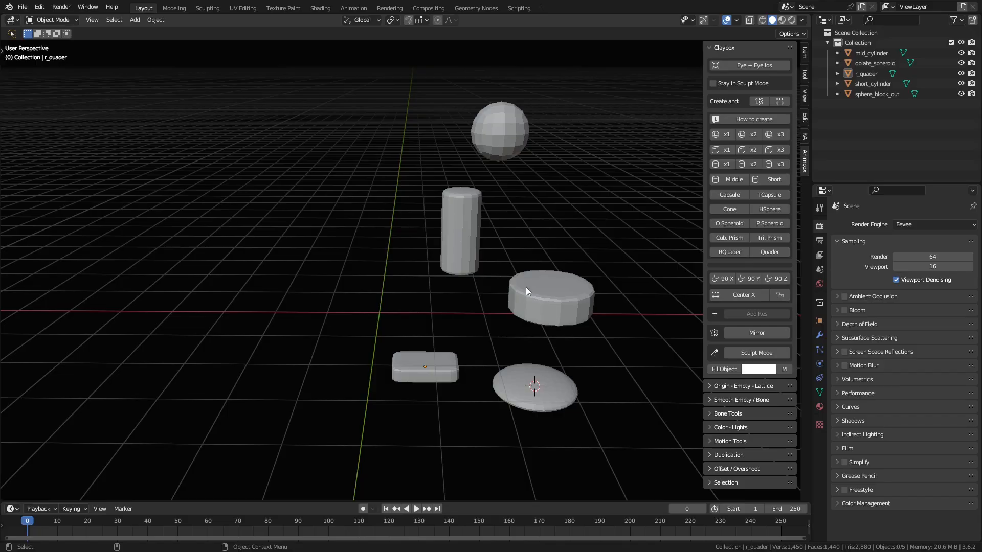
- Mirror the flat rounded quader across the center line and test the mirroring by moving it
left_click(433, 367)
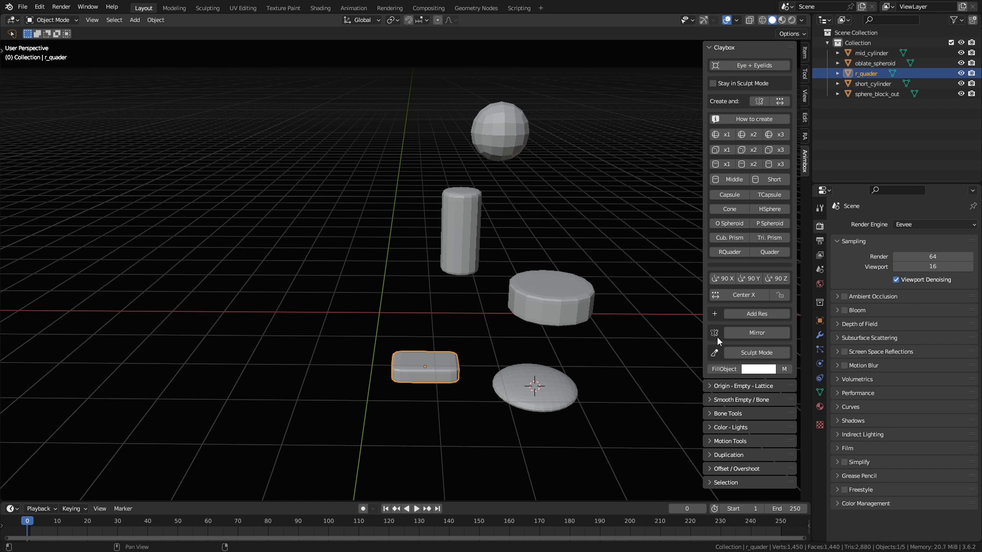
left_click(753, 333)
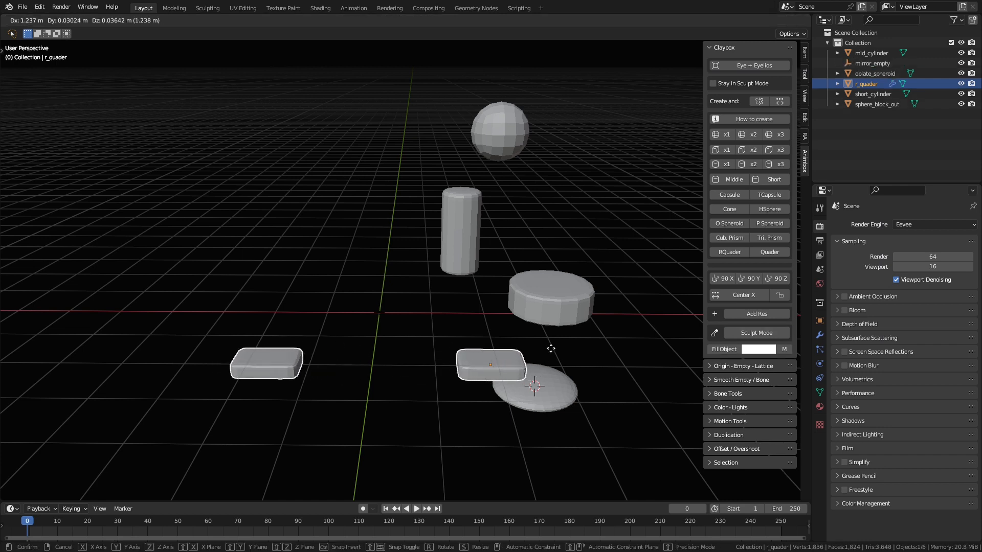
left_click(526, 348)
- Mirror the middle cylinder, sphere, short cylinder and oblate spheroid together, and test the mirroring by moving them
left_click(465, 225)
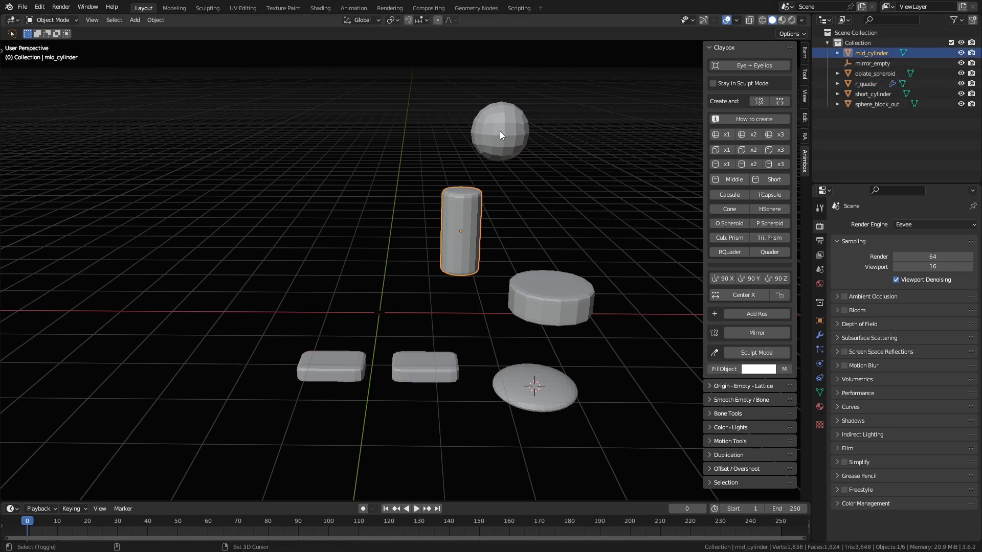
left_click(499, 131, "shift")
left_click(563, 275, "shift")
left_click(542, 366, "shift")
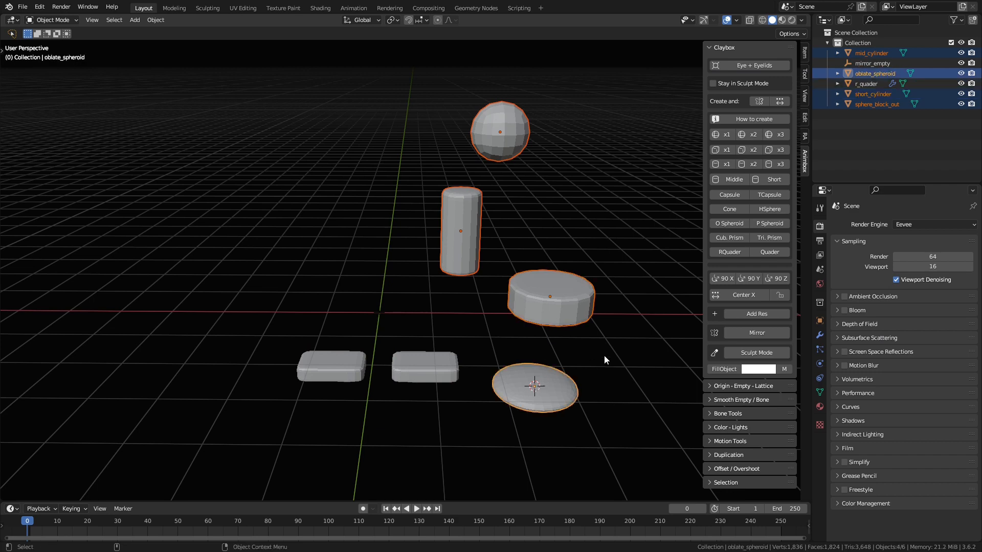
left_click(756, 333)
key("g")
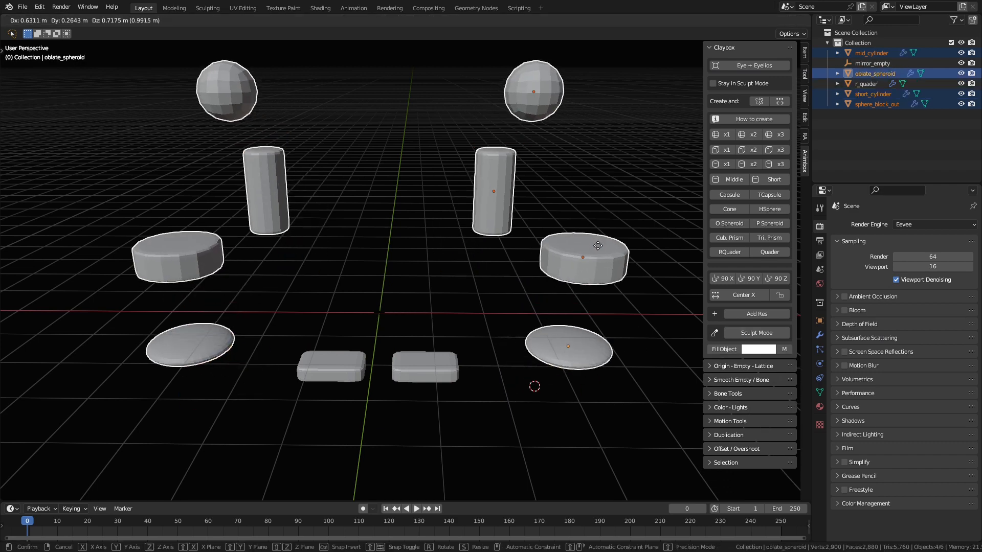
right_click(600, 269)
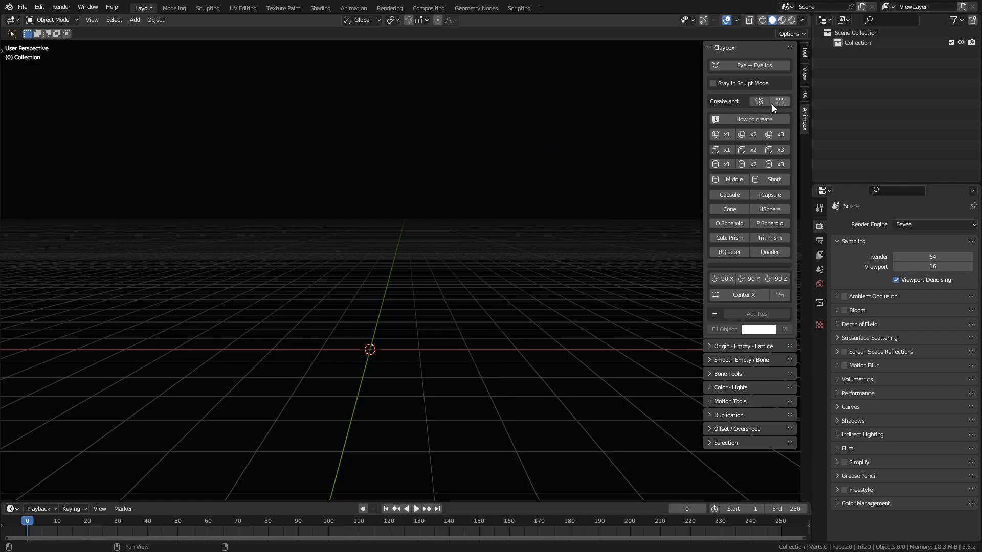
- Turn on automatic mirroring for new shapes and add a sphere to one side of the center line
left_click(761, 101)
left_click_drag(478, 253, 518, 269)
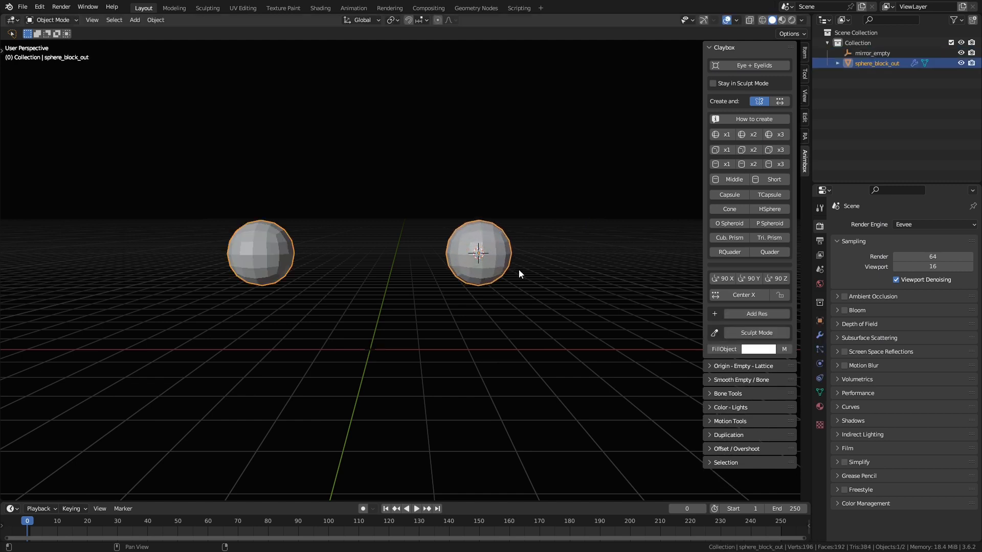
- Add a mirrored middle cylinder above the spheres and another mirrored shape below them
left_click(733, 179)
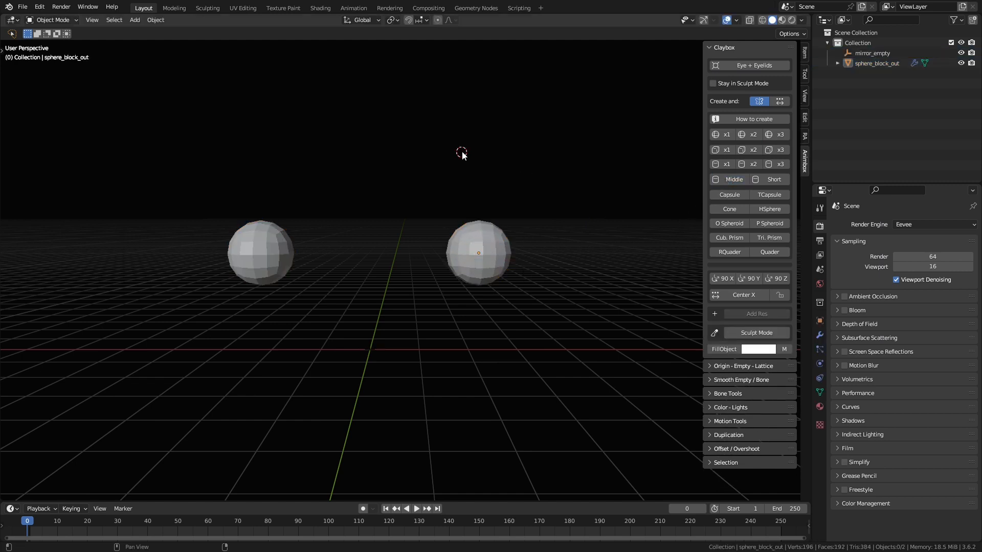
left_click_drag(462, 152, 499, 176)
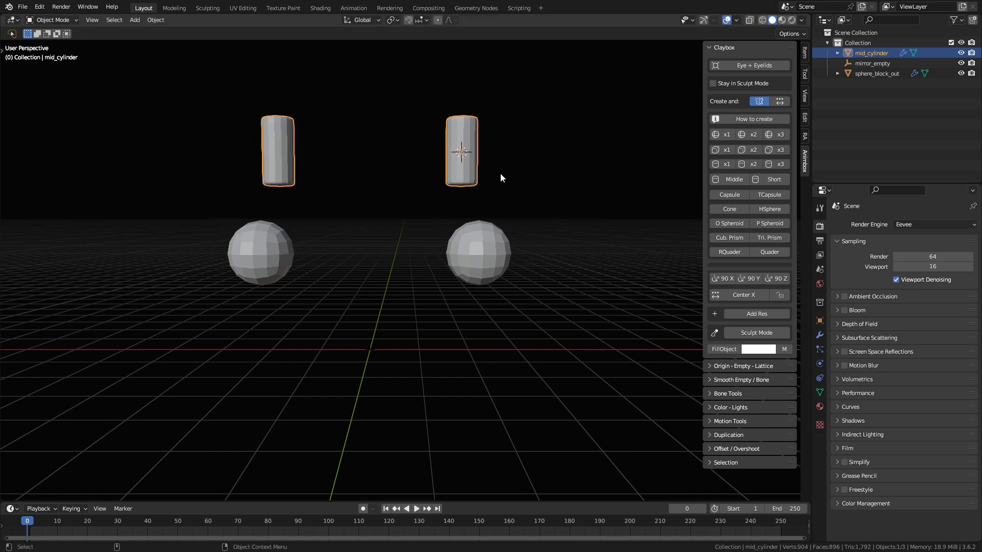
left_click(706, 214)
left_click_drag(443, 357, 469, 366)
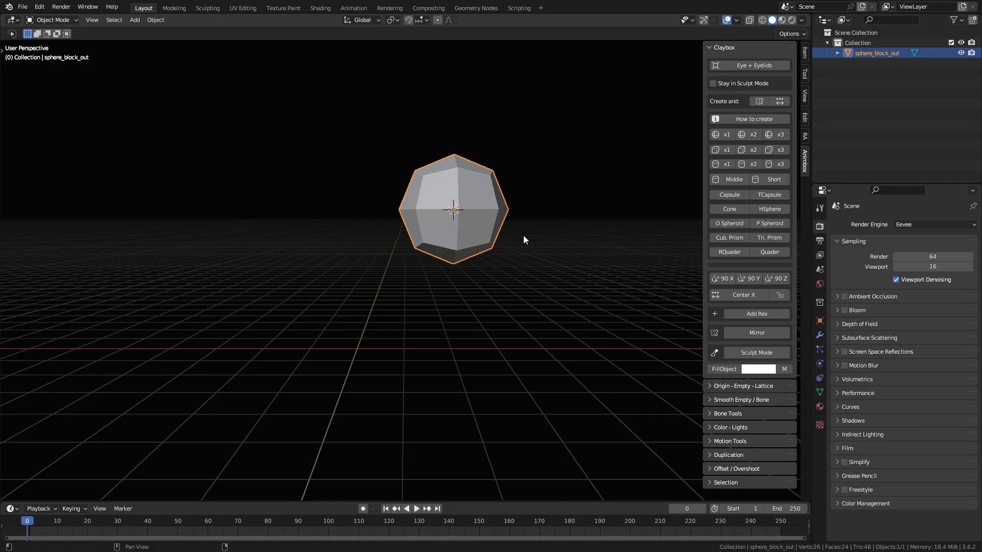
- Add one resolution level to the coarse sphere in Object Mode and another in Edit Mode
left_click(743, 314)
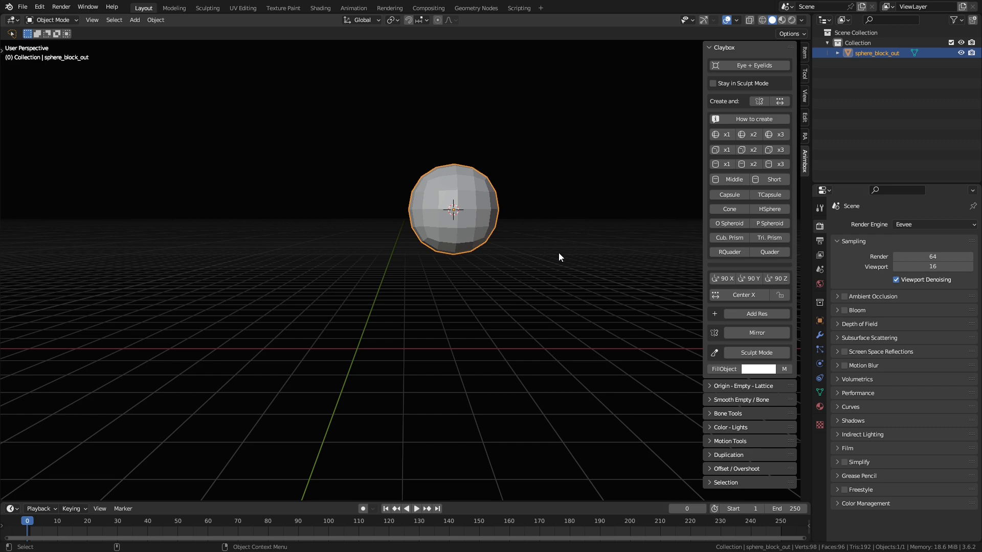
middle_click_drag(558, 256, 533, 245)
key("Tab")
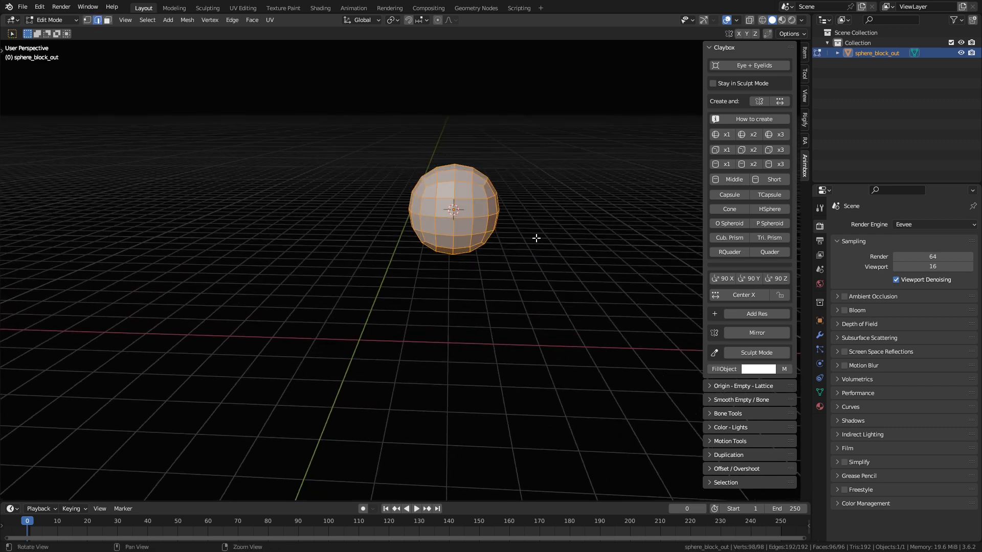
scroll(536, 237, "up", 3)
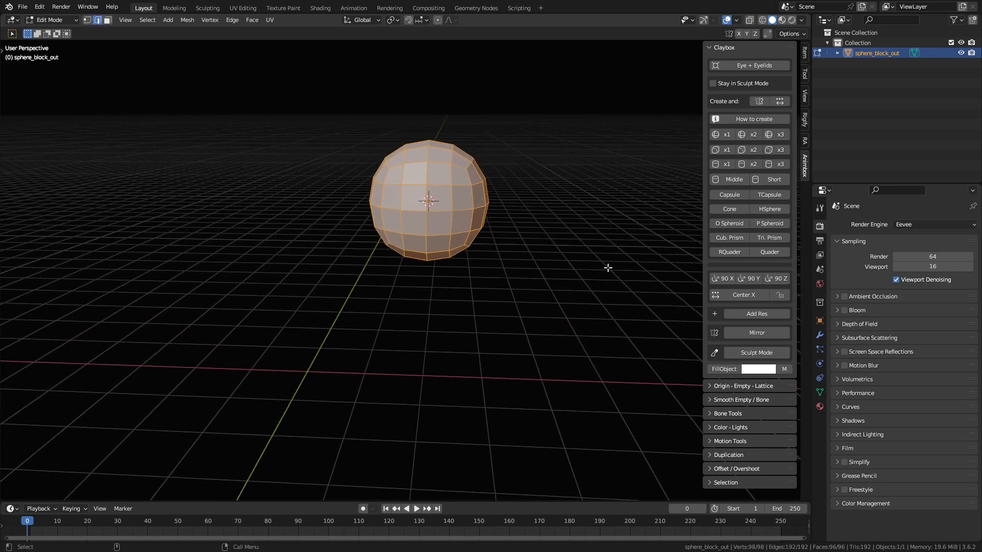
left_click(746, 311)
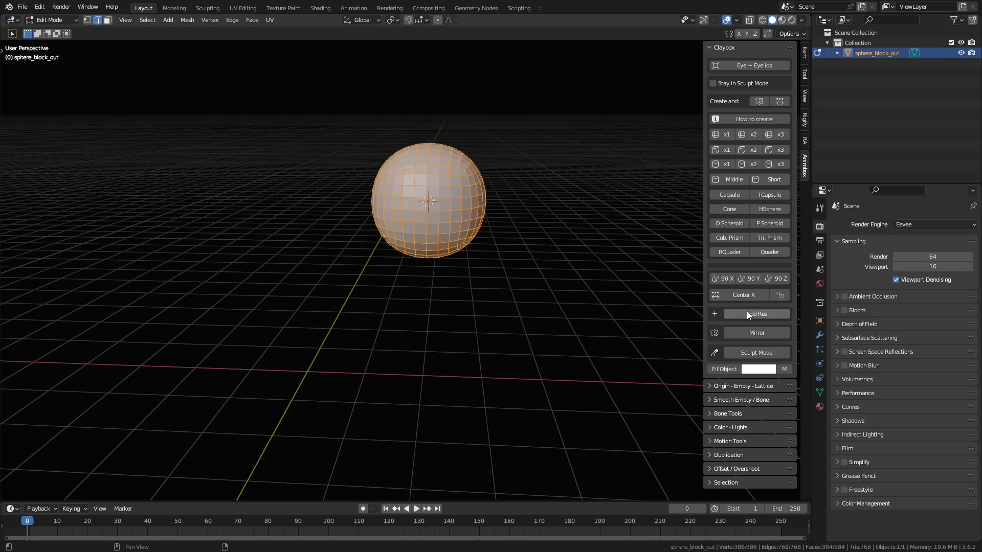
left_click(820, 335)
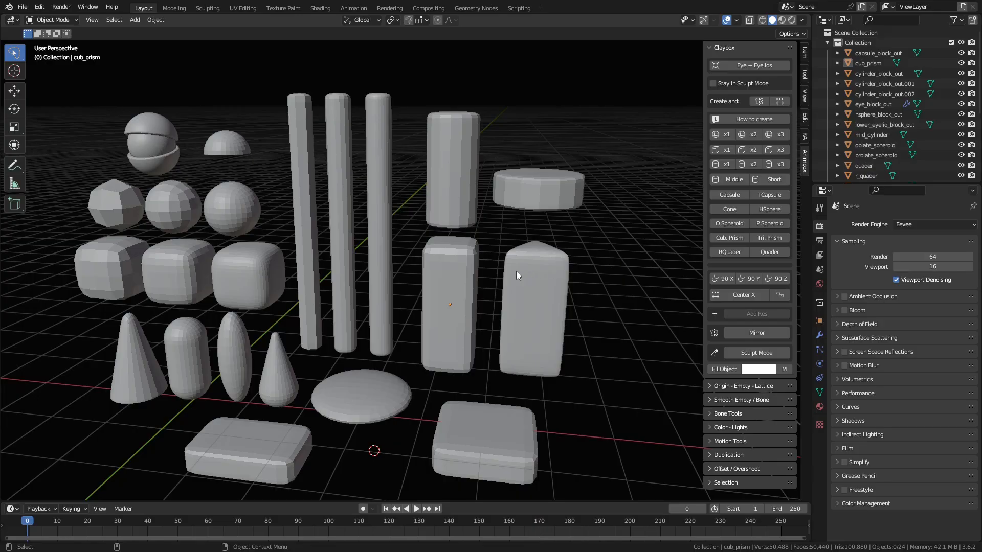
- Select the cuboid prism and switch it to Sculpt Mode
left_click(461, 278)
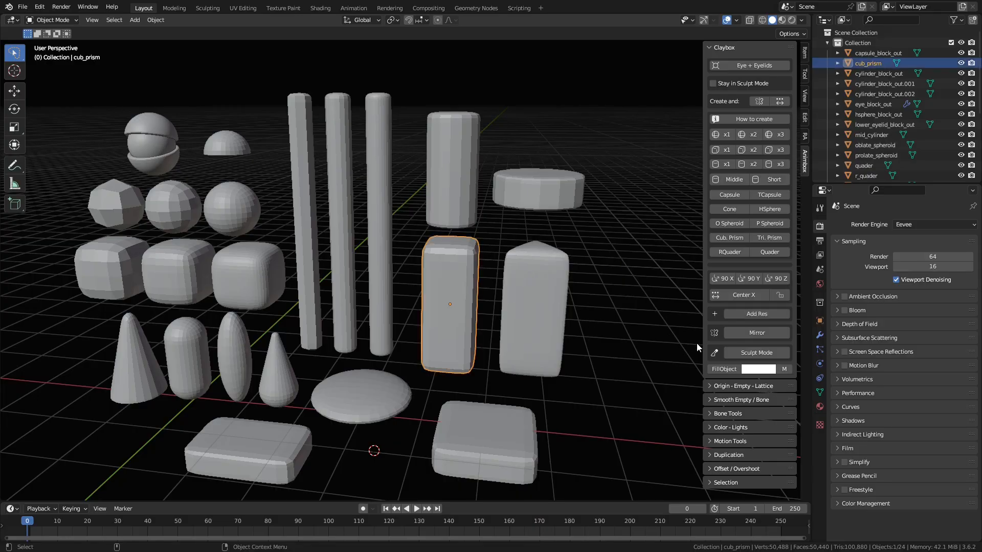
left_click(748, 352)
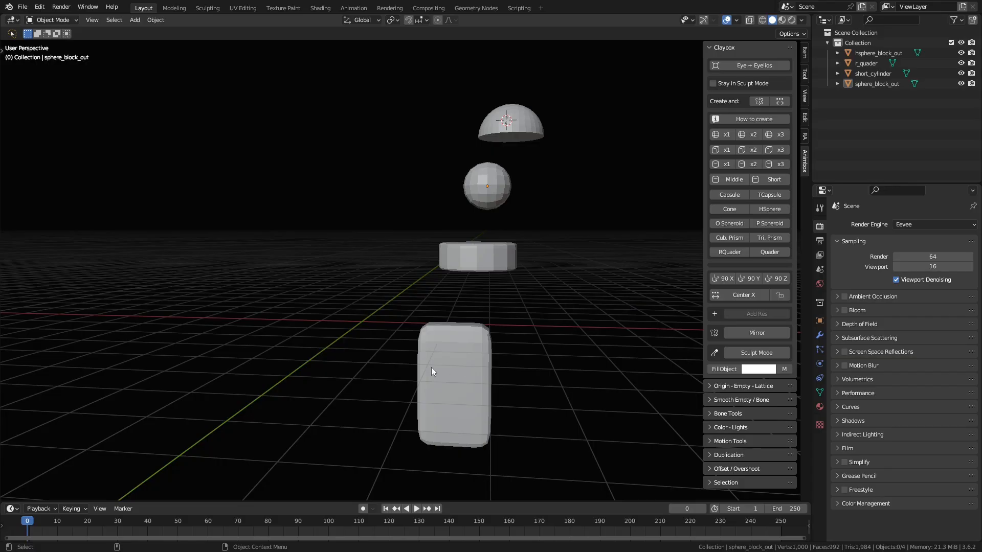
- Center the rounded quader on X, and do the same for the short cylinder, sphere and half sphere together
left_click(443, 362)
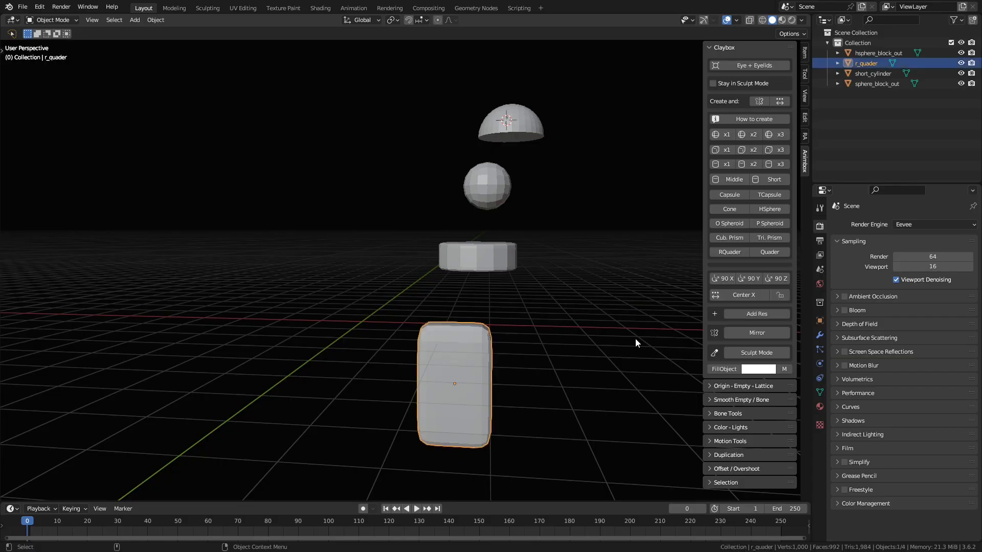
left_click(742, 295)
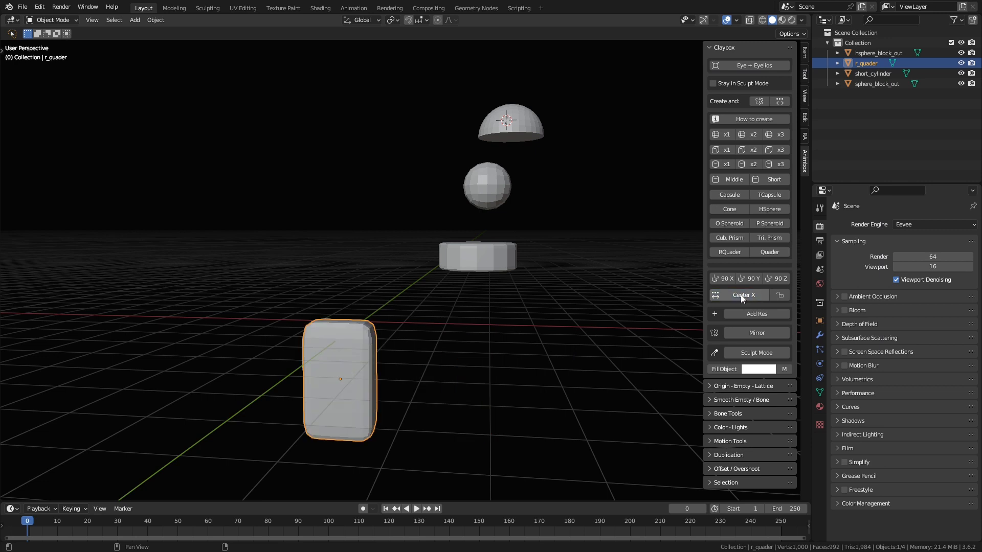
left_click(492, 263)
left_click(487, 189, "shift")
left_click(511, 127, "shift")
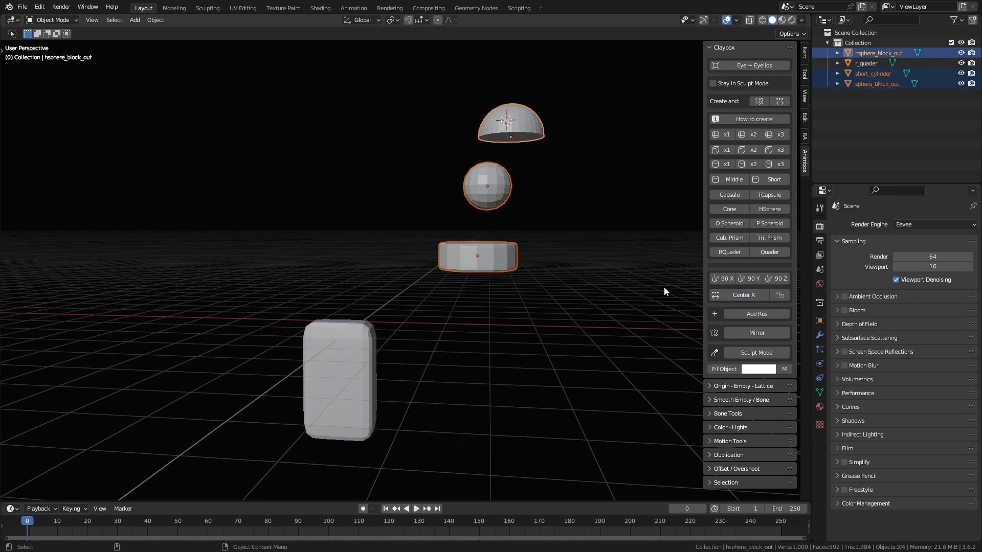
left_click(738, 296)
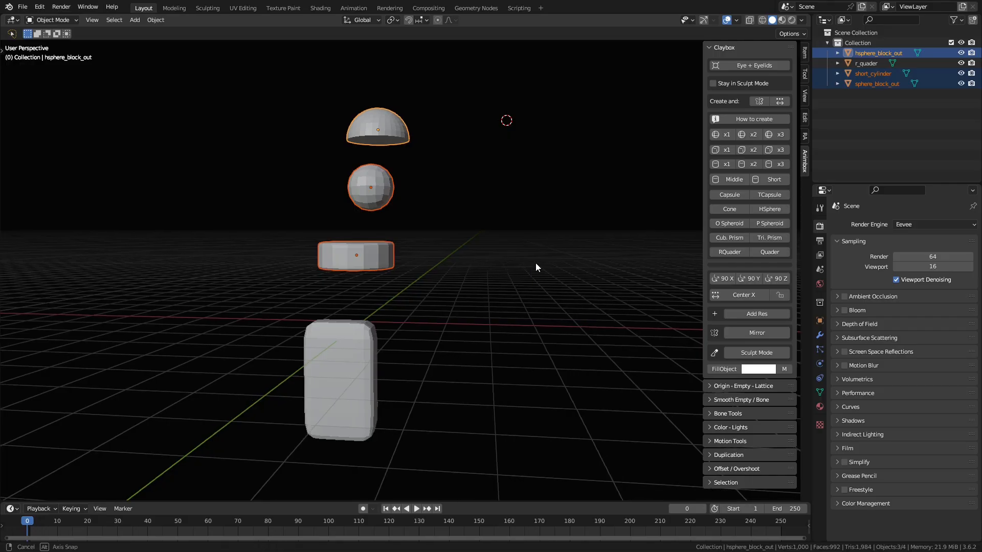
- Try moving the rounded quader, and move the short cylinder down to the ground behind it
middle_click_drag(536, 263, 561, 274)
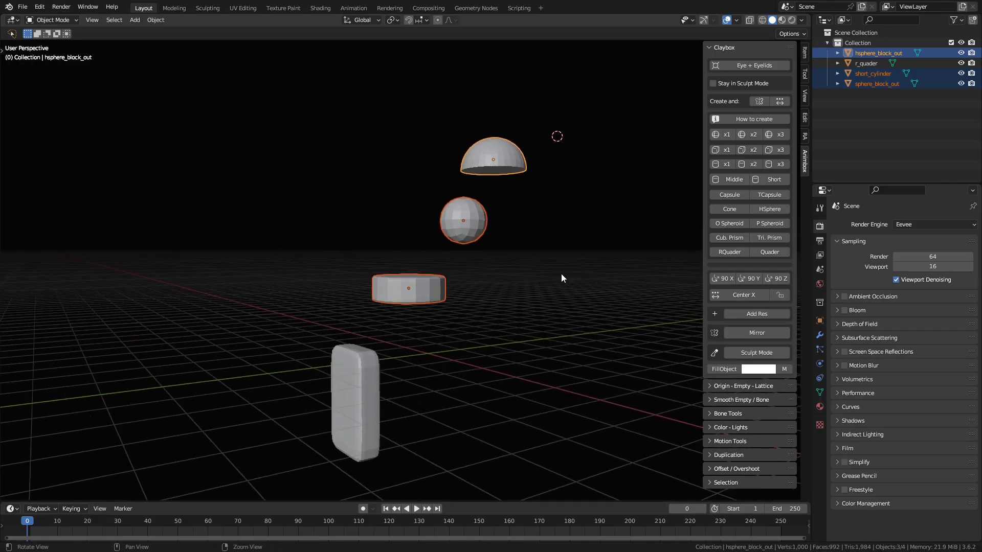
left_click(377, 357)
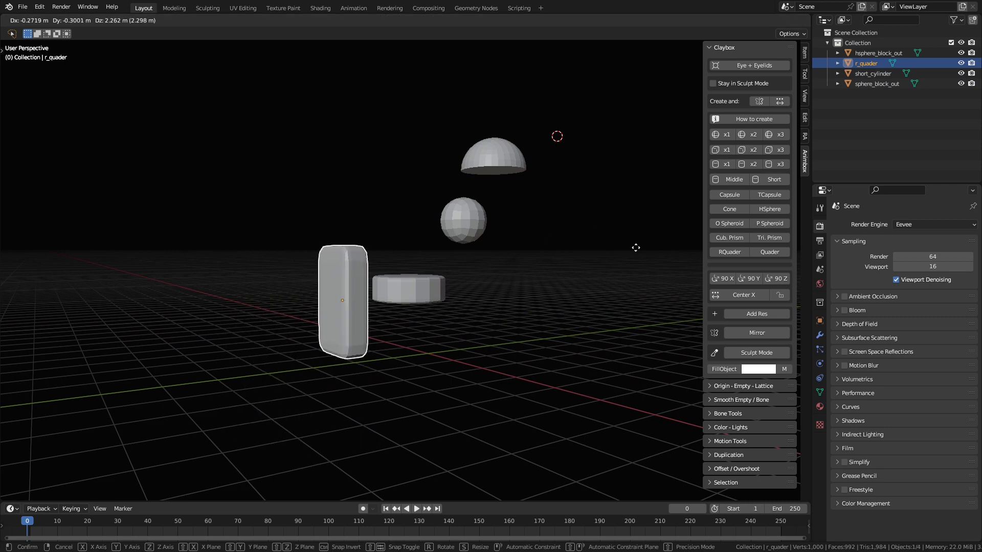
key("Escape")
left_click(442, 292)
key("g")
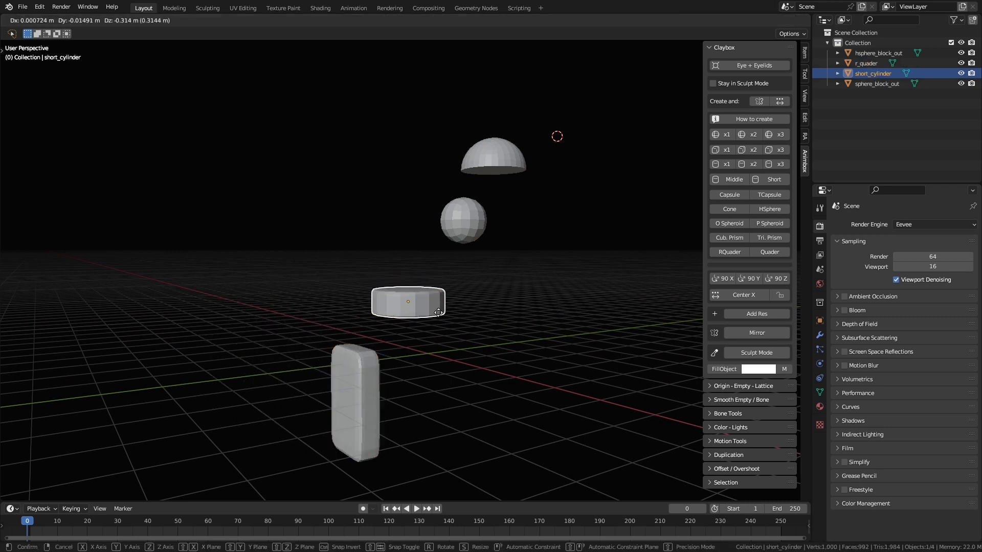
left_click(427, 303)
left_click(445, 269)
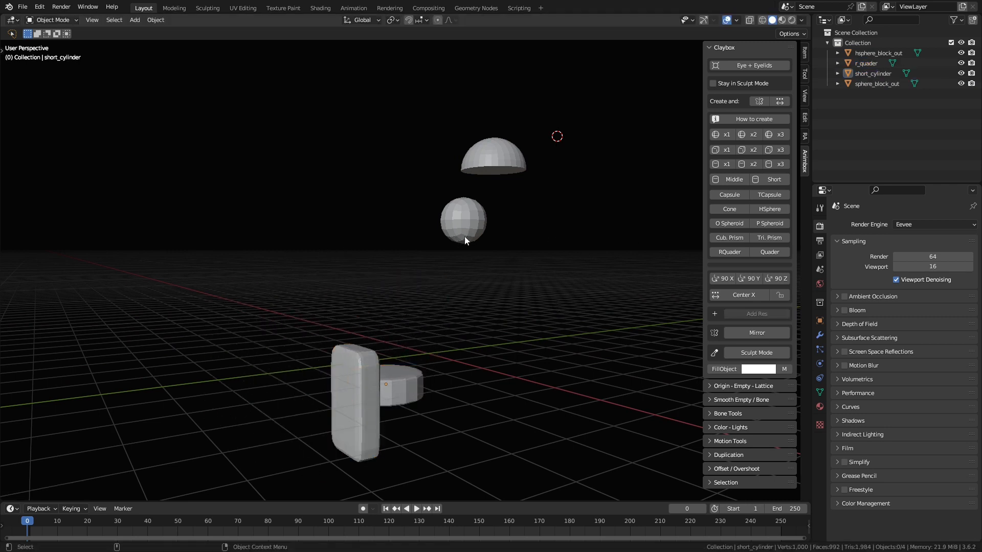
- Move the sphere and the half sphere down to the ground in front of the rounded quader
left_click(462, 226)
key("g")
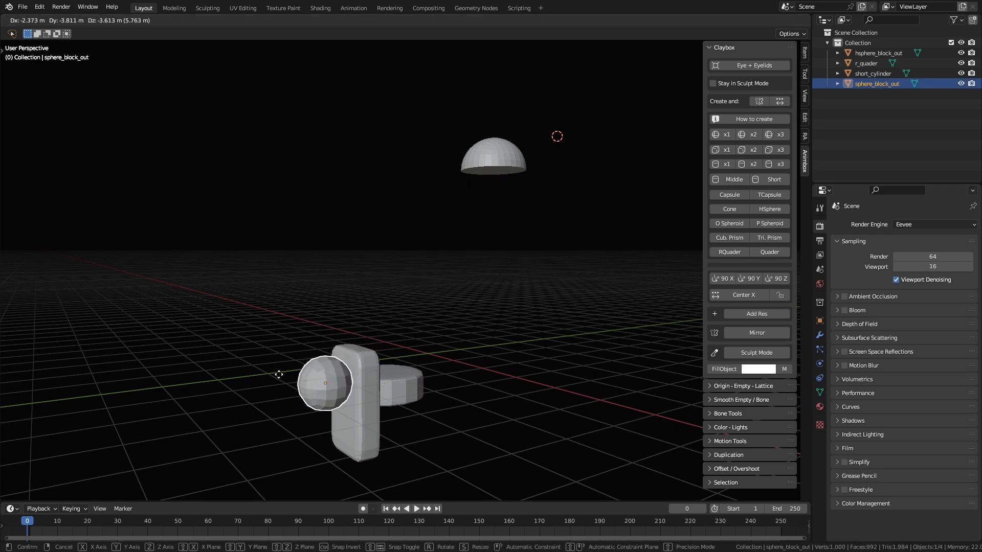
left_click(257, 381)
left_click(486, 165)
key("g")
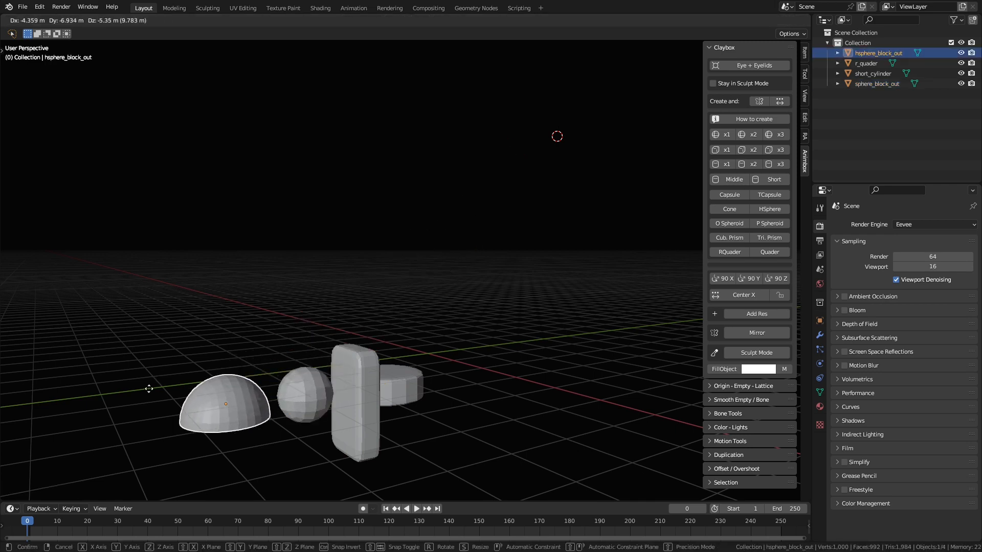
left_click(158, 381)
- Move the short cylinder farther back from the rounded quader, and try rotating the half sphere
middle_click_drag(159, 381, 328, 358)
left_click(405, 377)
key("r")
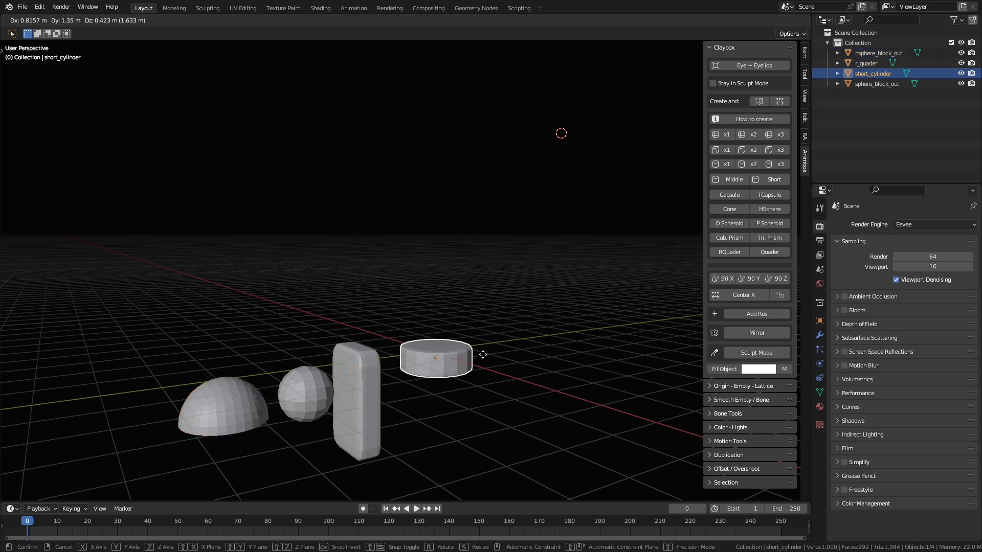
right_click(349, 378)
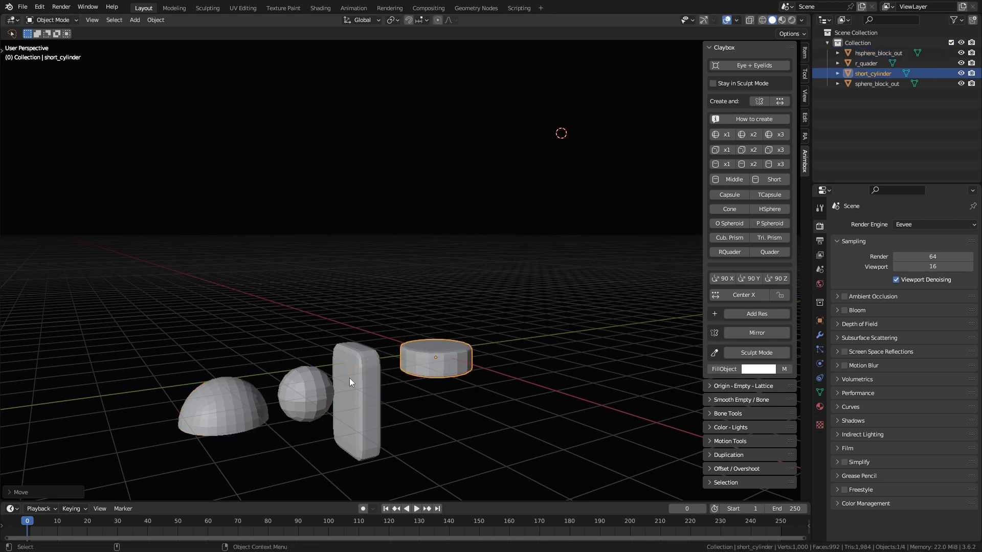
left_click(252, 398)
key("r")
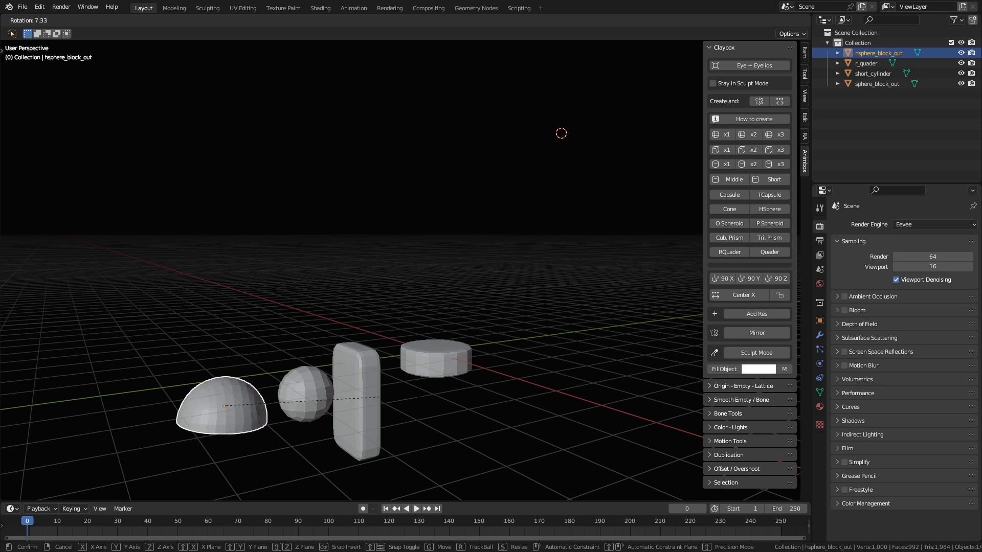
right_click(259, 388)
- Move the rounded quader back past the short cylinder, and try rotating it
left_click(376, 379)
key("g")
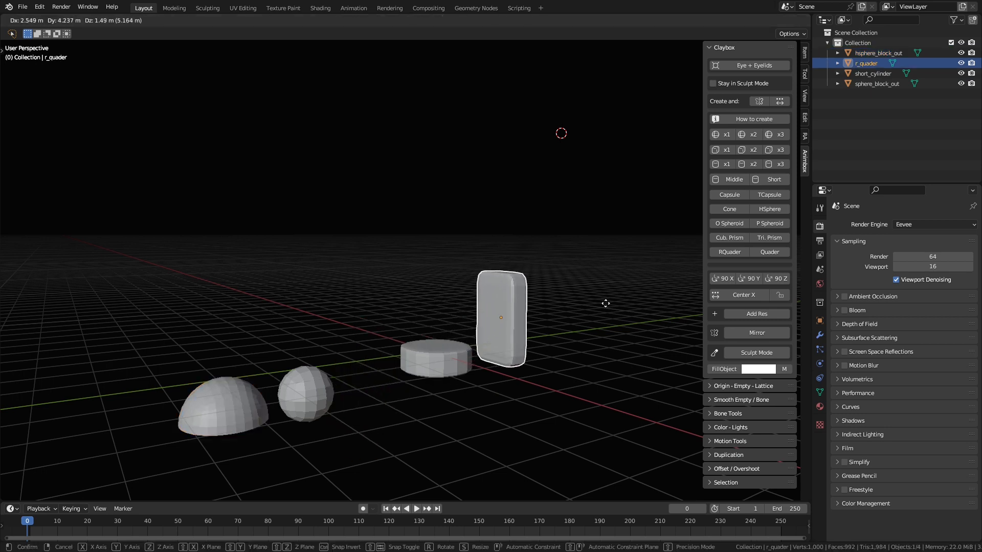
left_click(618, 293)
key("r")
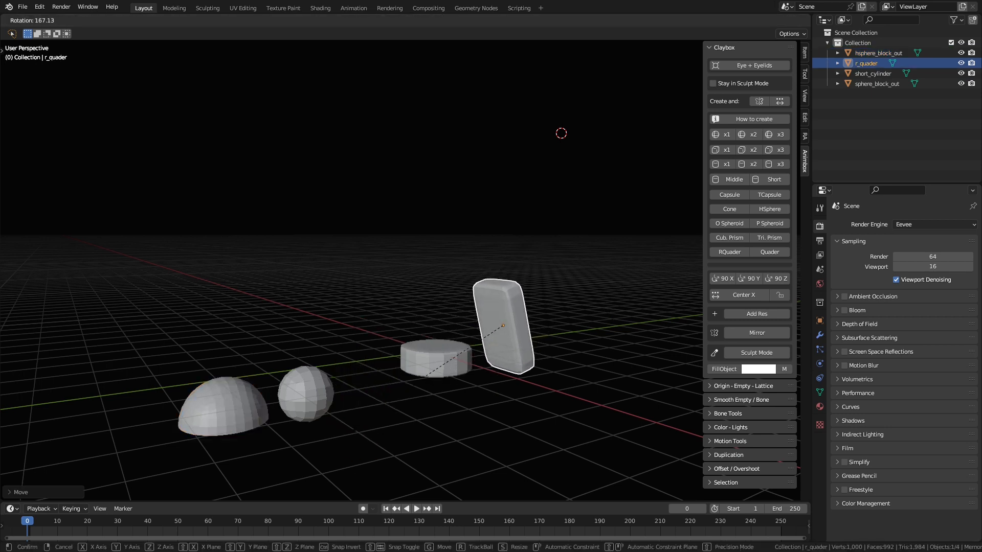
left_click(348, 342)
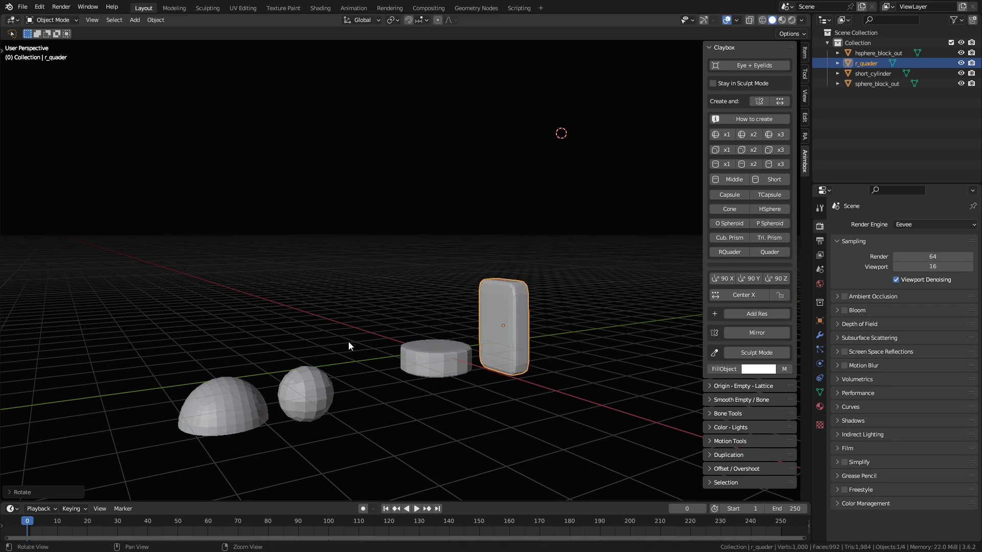
middle_click_drag(348, 341, 443, 327)
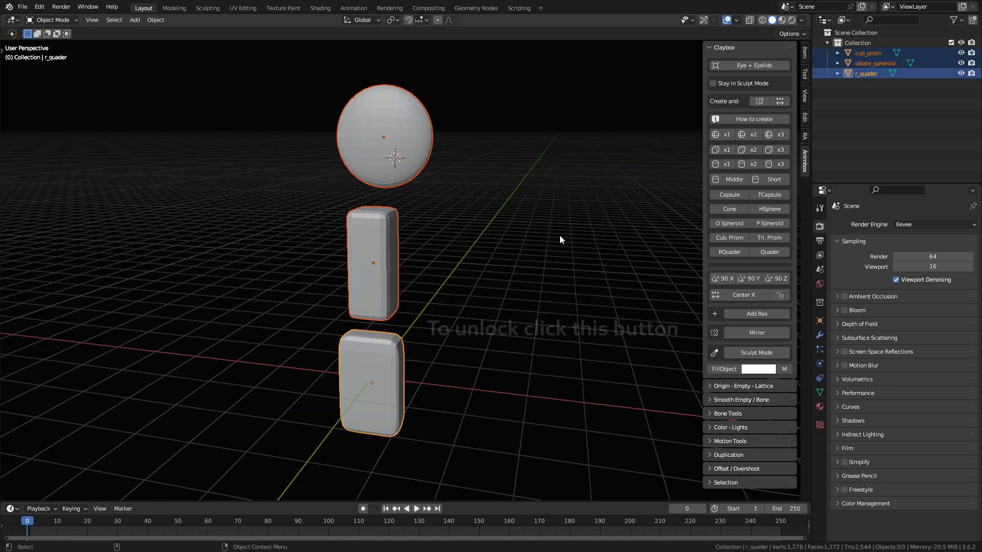
- Unlock the selected oblate spheroid, cuboid prism and rounded quader from their X centering, and try moving them
left_click(780, 296)
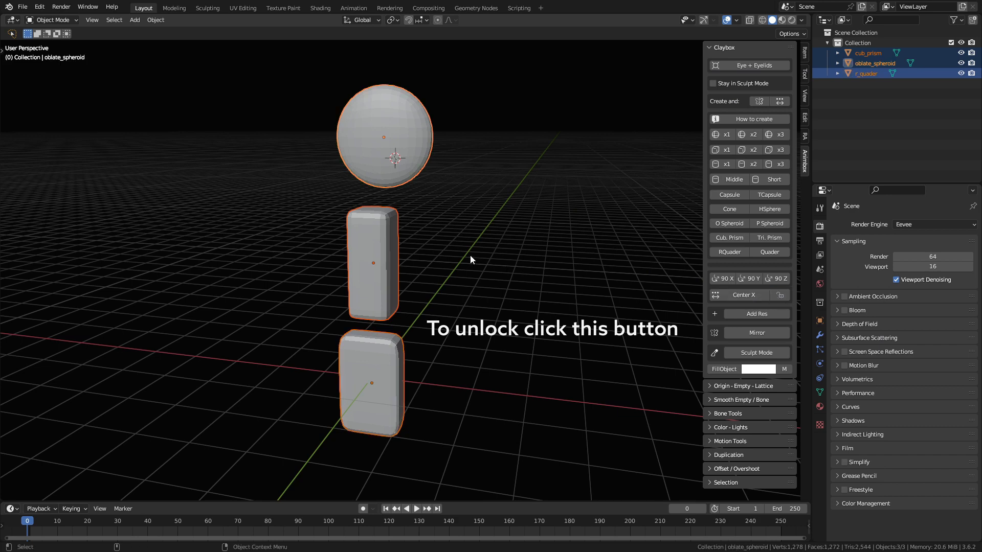
key("g")
right_click(568, 266)
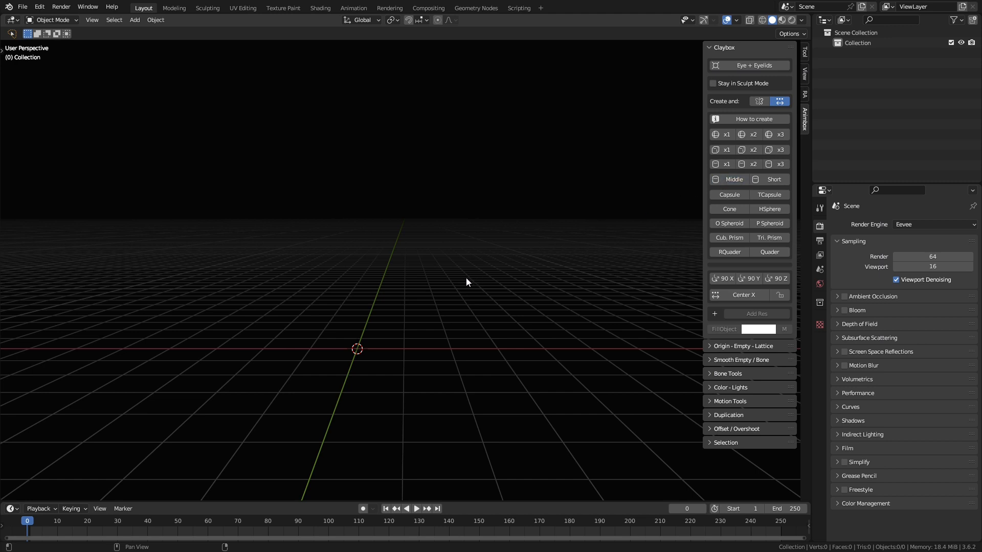
- With the create-and-center option on, create a middle cylinder, a quader below it and a rounded quader above it
left_click_drag(465, 278, 520, 300)
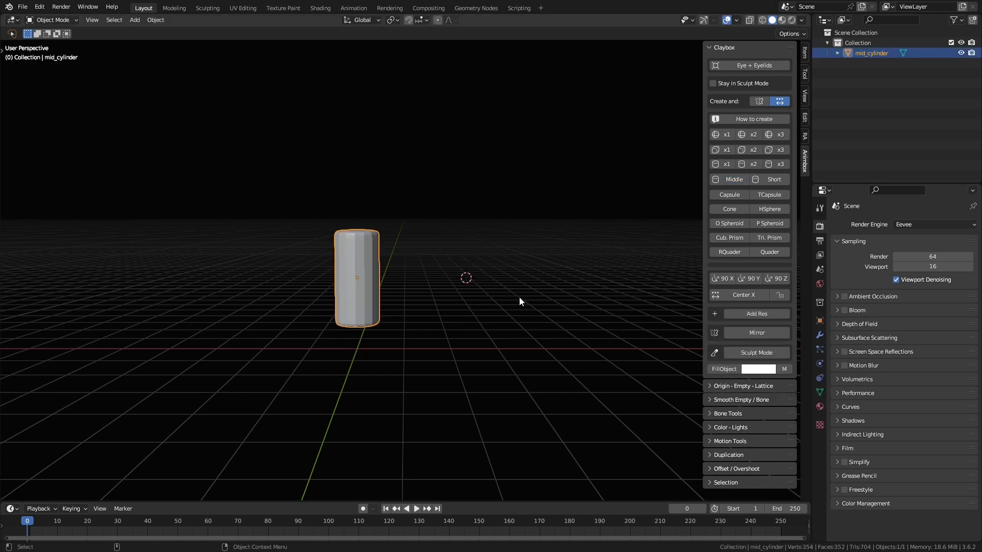
left_click(629, 317)
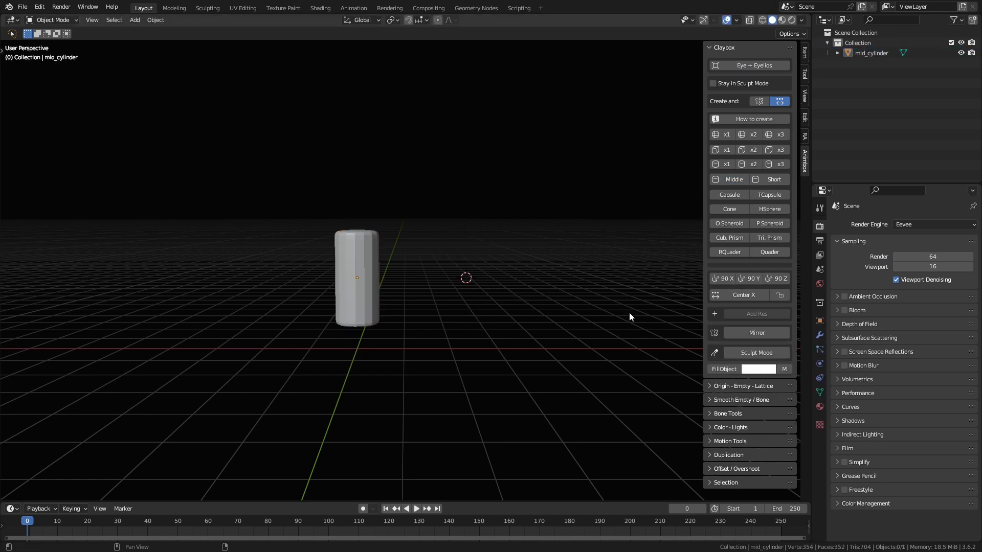
left_click_drag(410, 365, 437, 373)
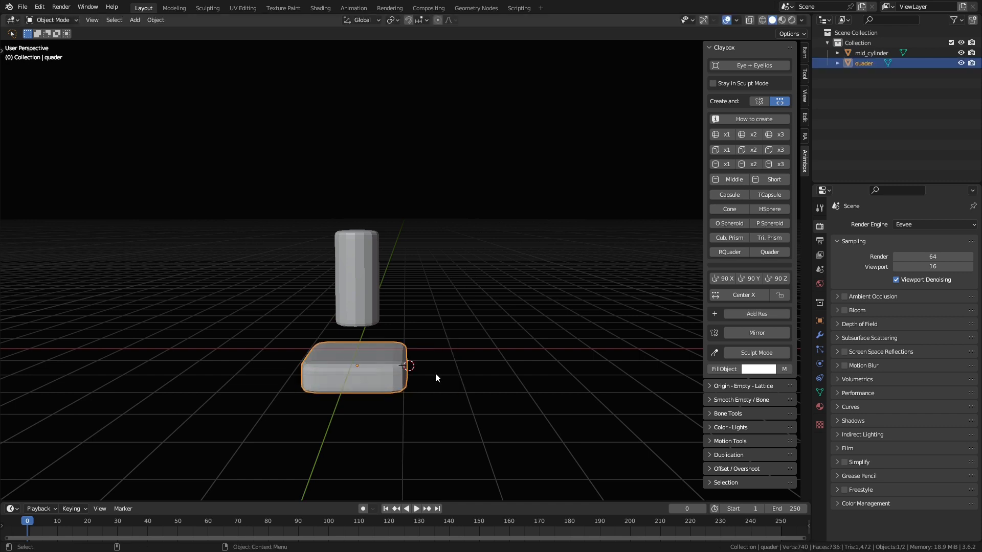
left_click(704, 250)
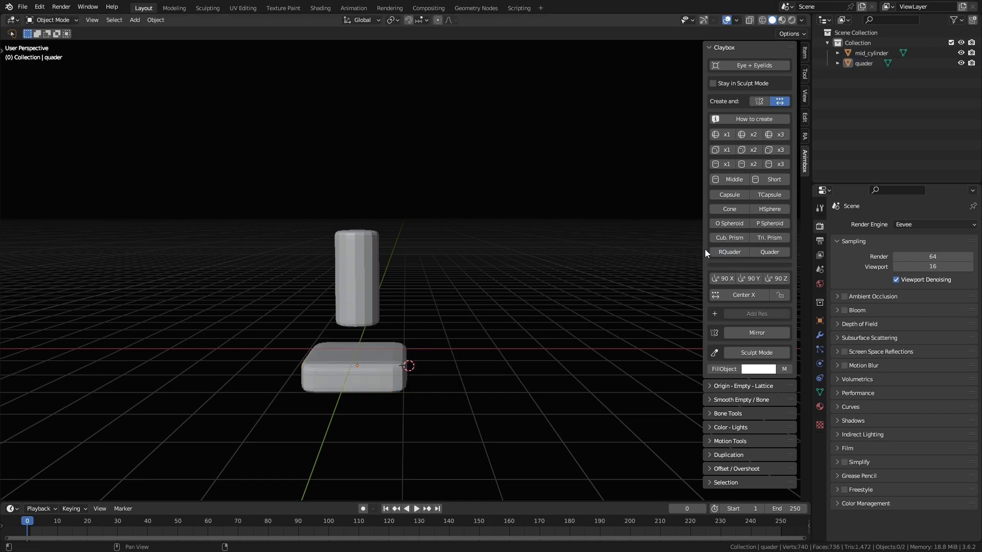
left_click_drag(413, 168, 449, 180)
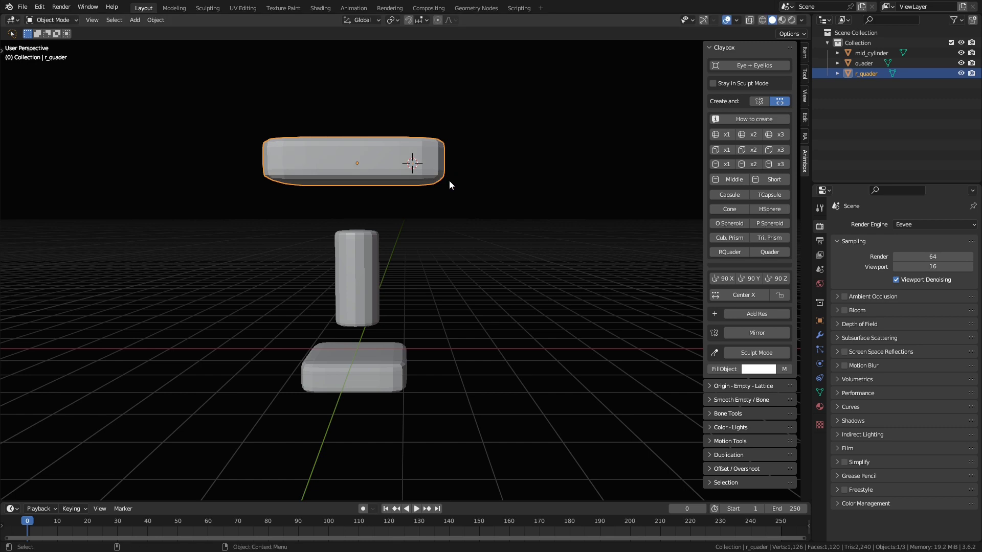
- Rotate the rounded quader 90° about X and 90° about Y, and the lower quader 90° about Y and 90° about Z
middle_click_drag(526, 200, 510, 210)
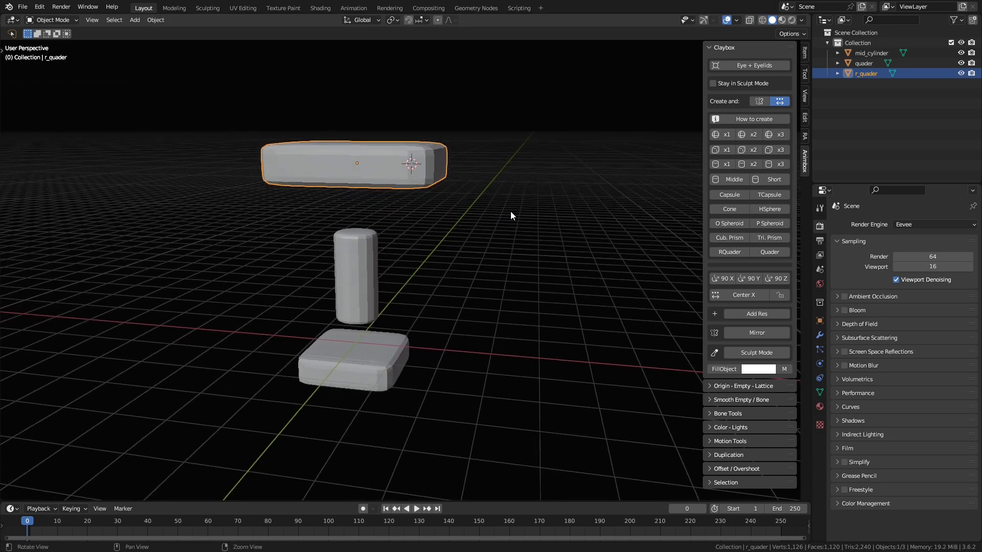
left_click(725, 278)
left_click(745, 279)
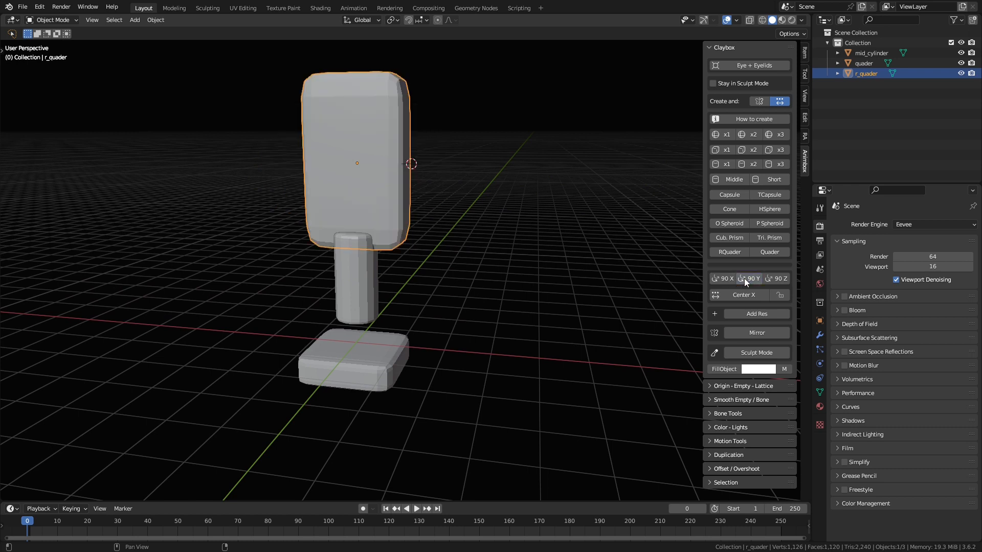
left_click(378, 351)
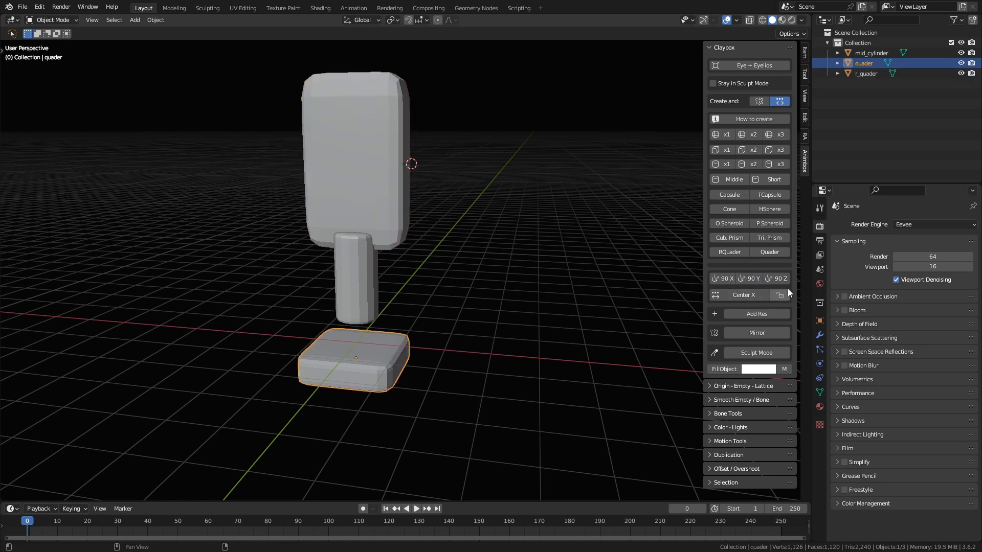
left_click(755, 280)
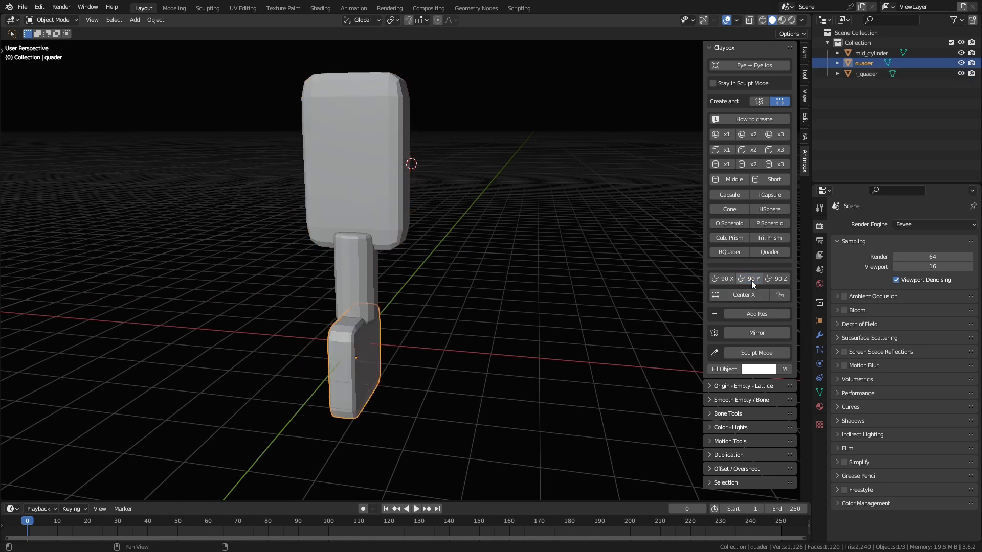
left_click(780, 280)
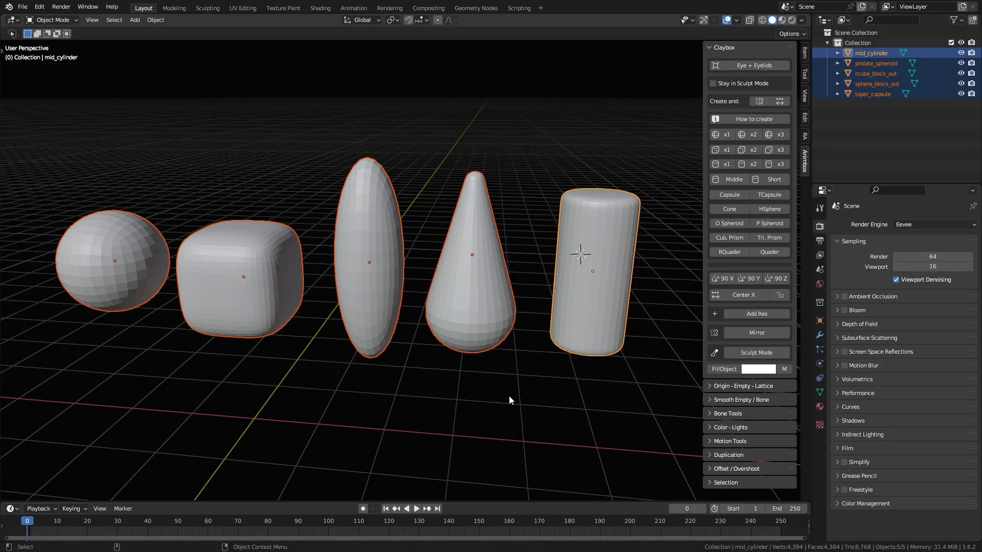
- Fill all five selected shapes with a muted khaki colour of hue 0.146, saturation 0.463 and value 0.359
left_click(763, 369)
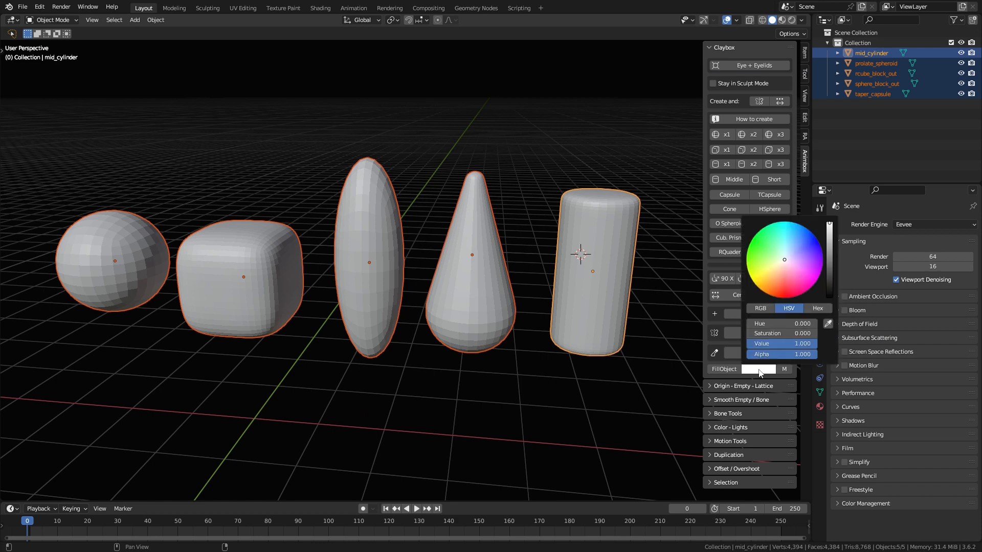
left_click_drag(782, 259, 776, 264)
left_click_drag(832, 234, 832, 250)
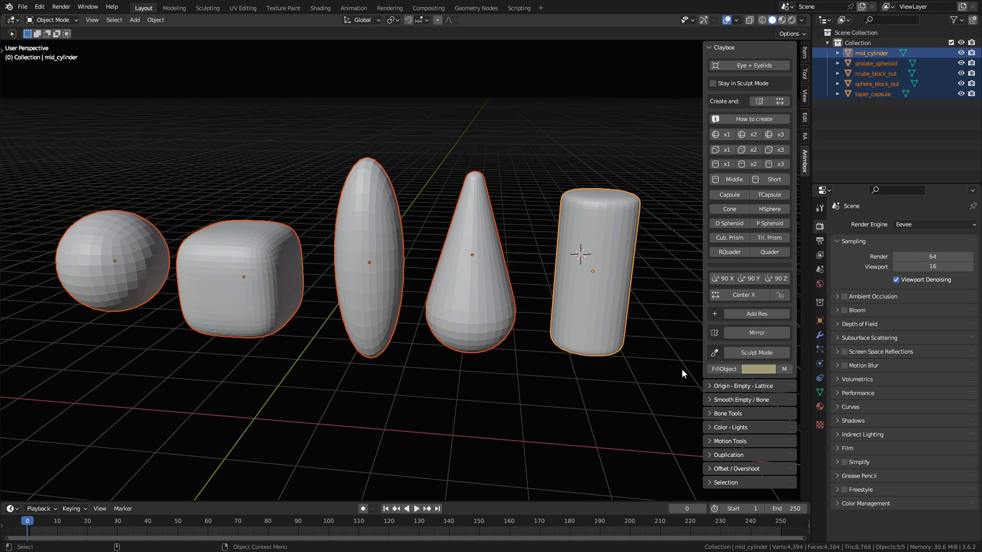
left_click(718, 370)
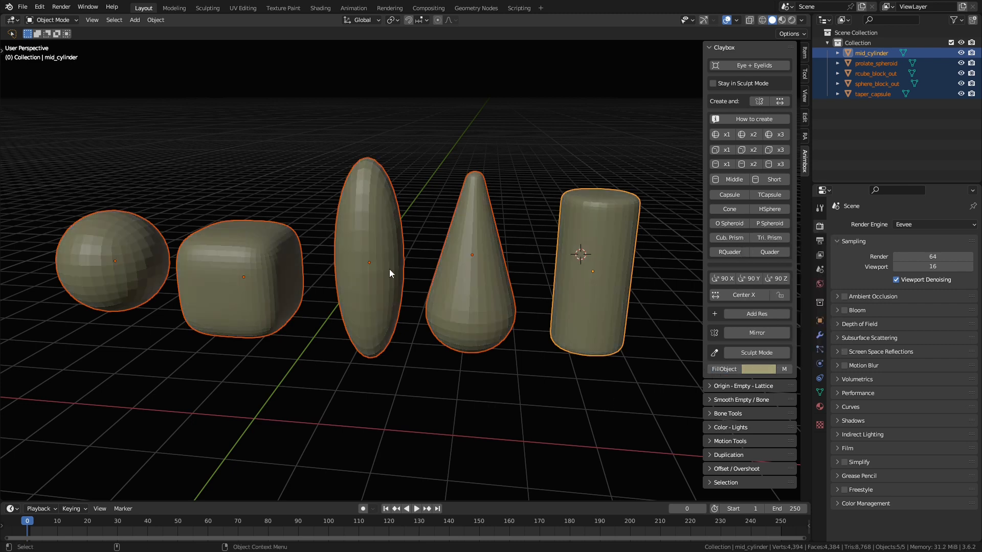
- Select the prolate spheroid and fill it with a light pink colour
left_click(386, 253)
left_click(762, 369)
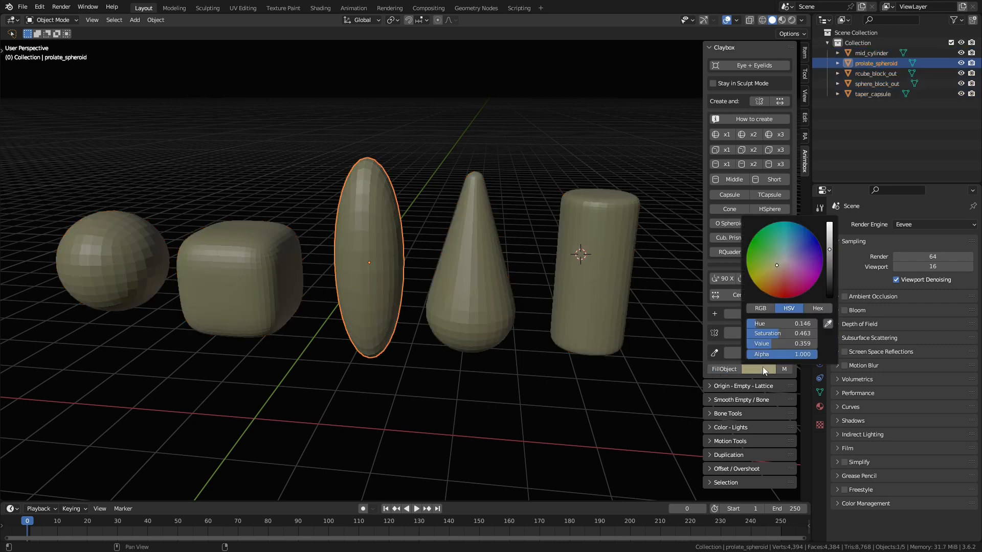
mouse_move(780, 265)
left_mouse_down()
mouse_move(789, 269)
mouse_move(829, 232)
left_mouse_up()
left_click(721, 369)
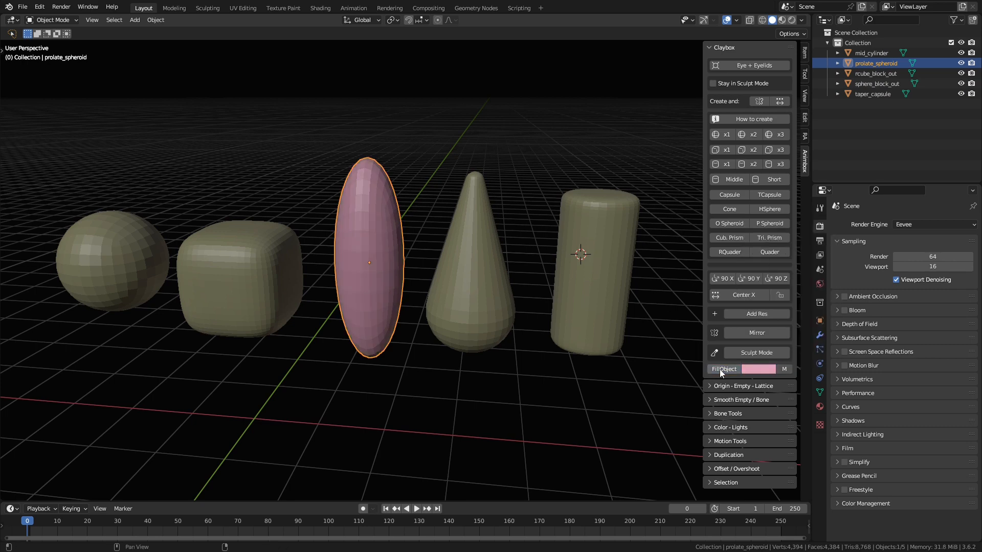
- Select the rounded cube and the sphere together and fill both with a golden yellow colour
left_click(270, 282)
left_click(121, 254, "shift")
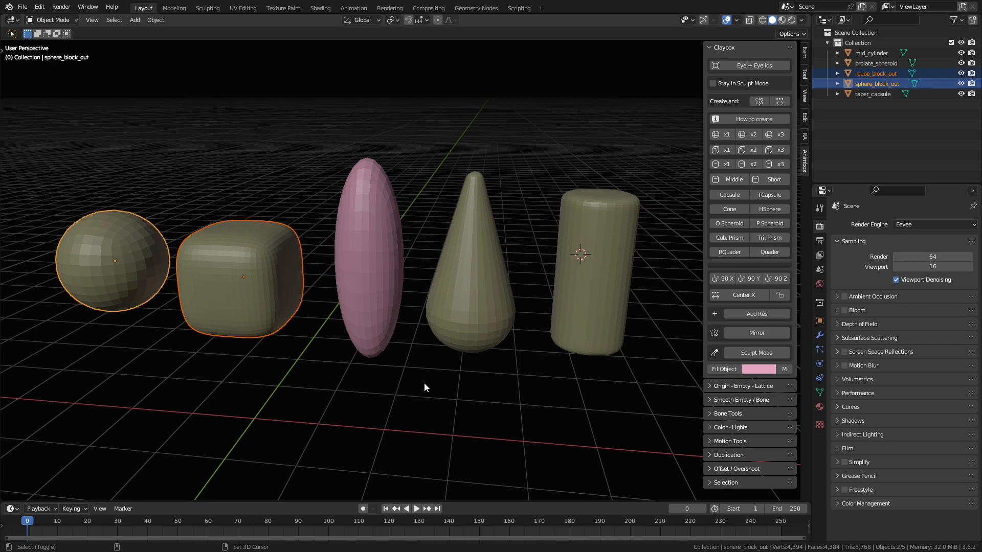
left_click(757, 369)
left_click_drag(780, 281, 772, 270)
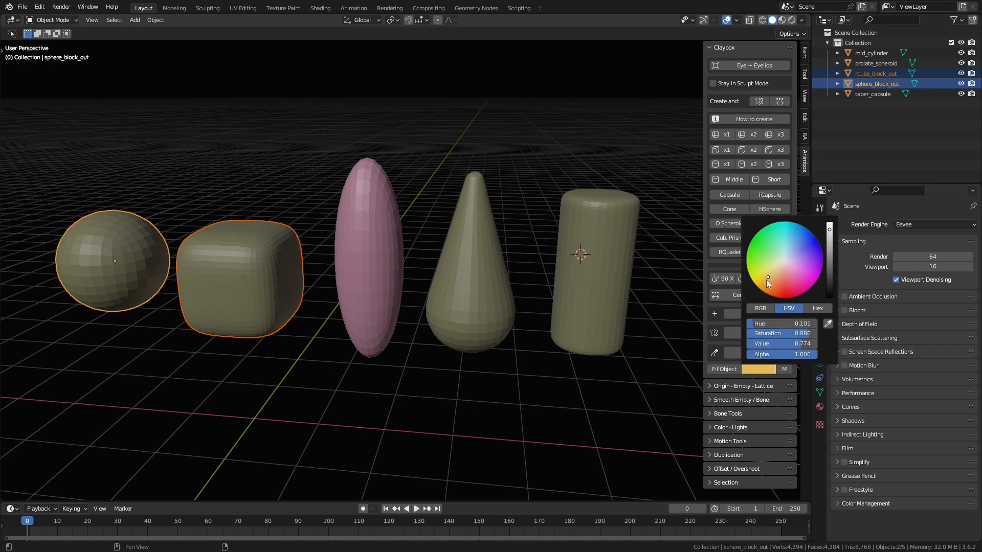
left_click(723, 369)
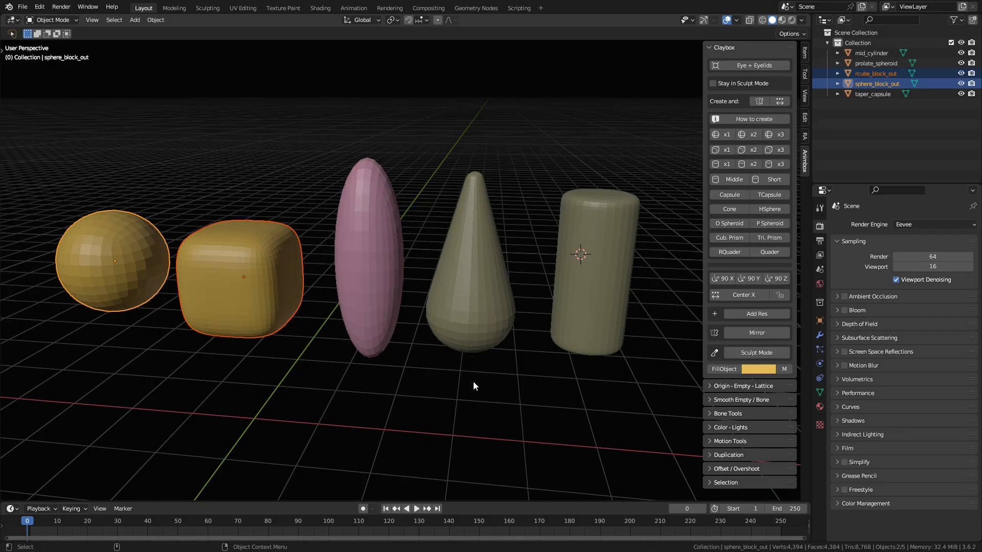
- Extend the selection to the pink spheroid, the tapered capsule and the cylinder, and switch to the Shading workspace
left_click(389, 271, "shift")
left_click(460, 271, "shift")
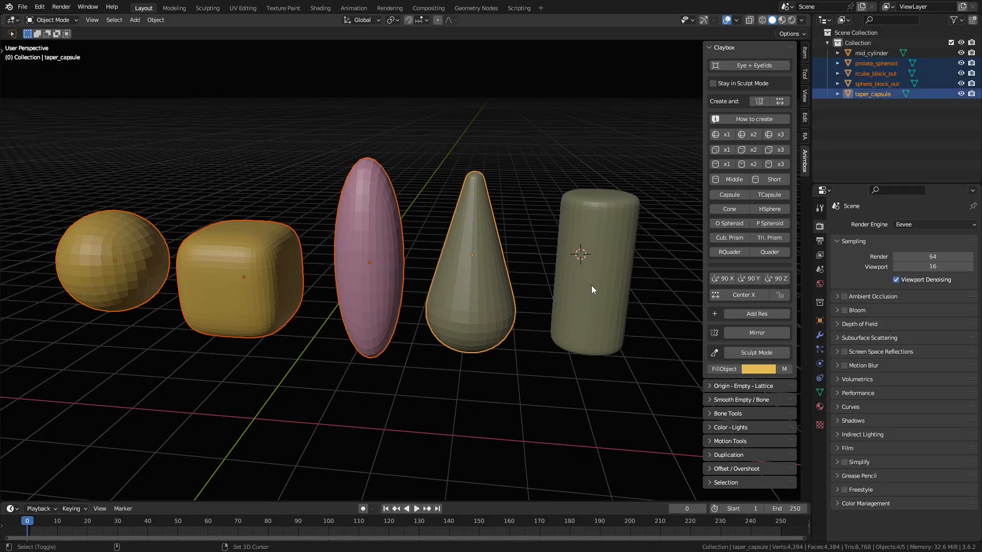
left_click(589, 285, "shift")
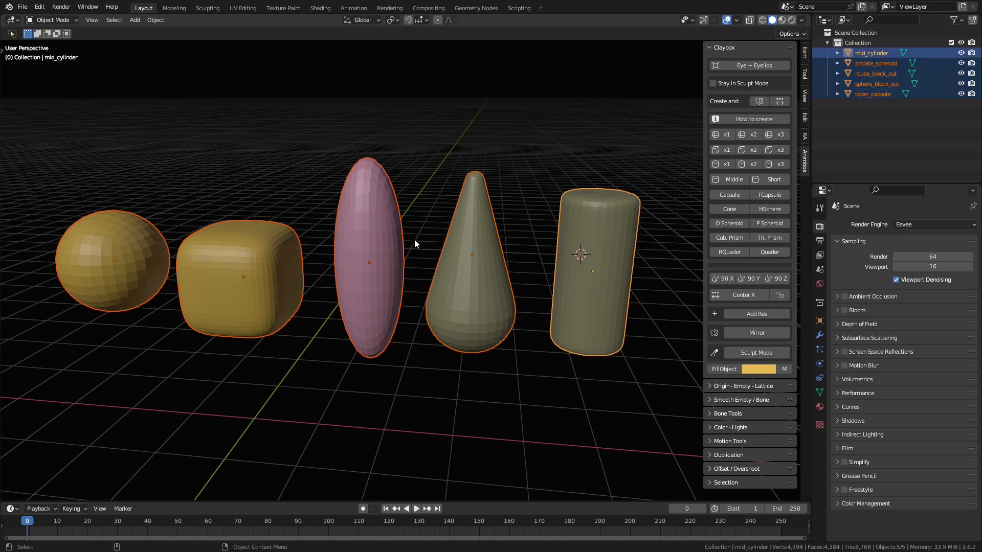
left_click(323, 9)
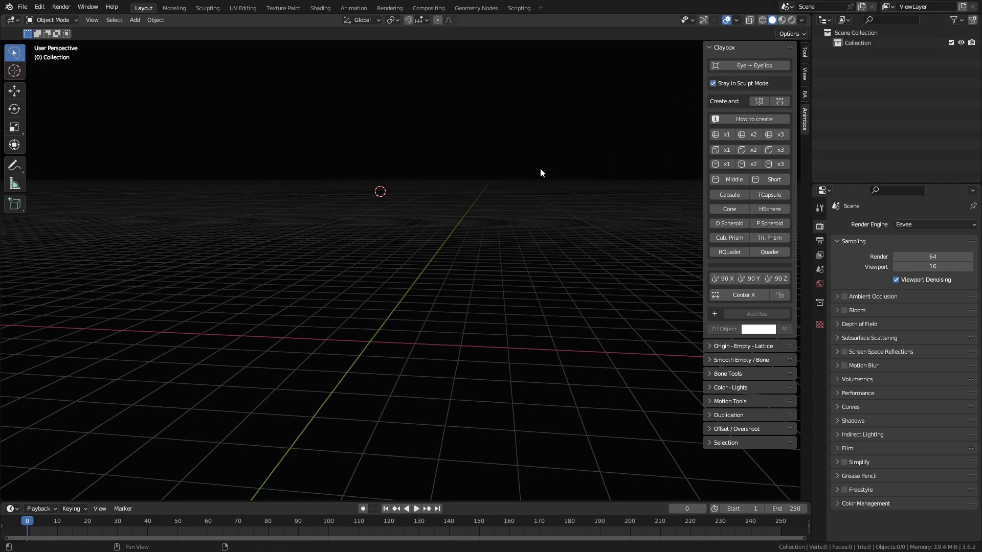
- Create a sphere above the horizon, then enable mirrored creation and add a mirrored x2 rounded cube below it
left_click(515, 149)
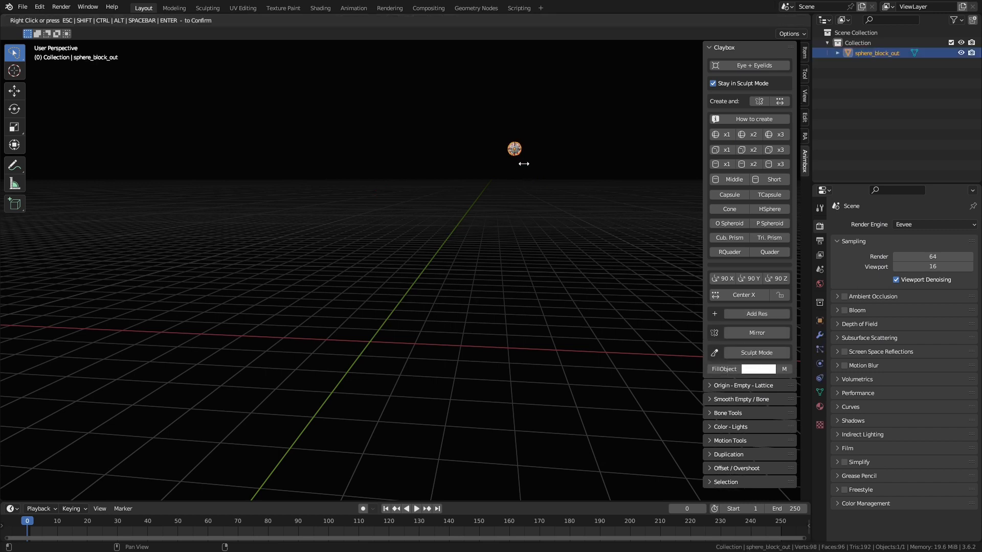
left_click(555, 195)
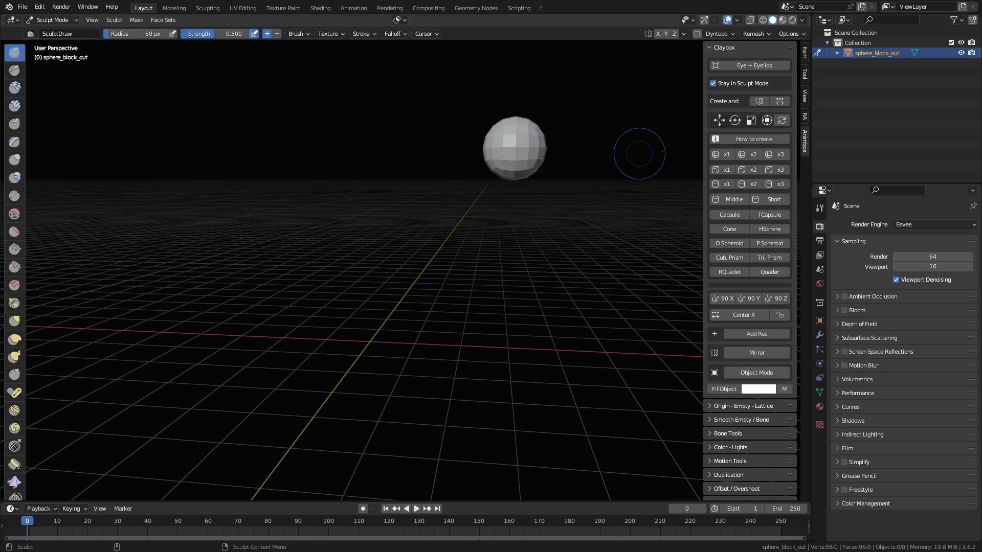
left_click(759, 101)
left_click(742, 169)
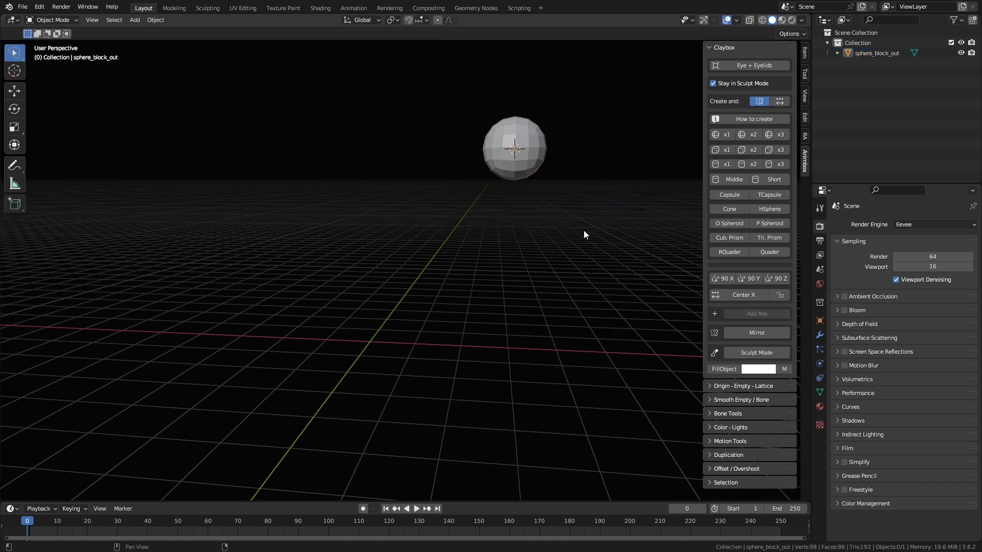
left_click_drag(472, 239, 505, 259)
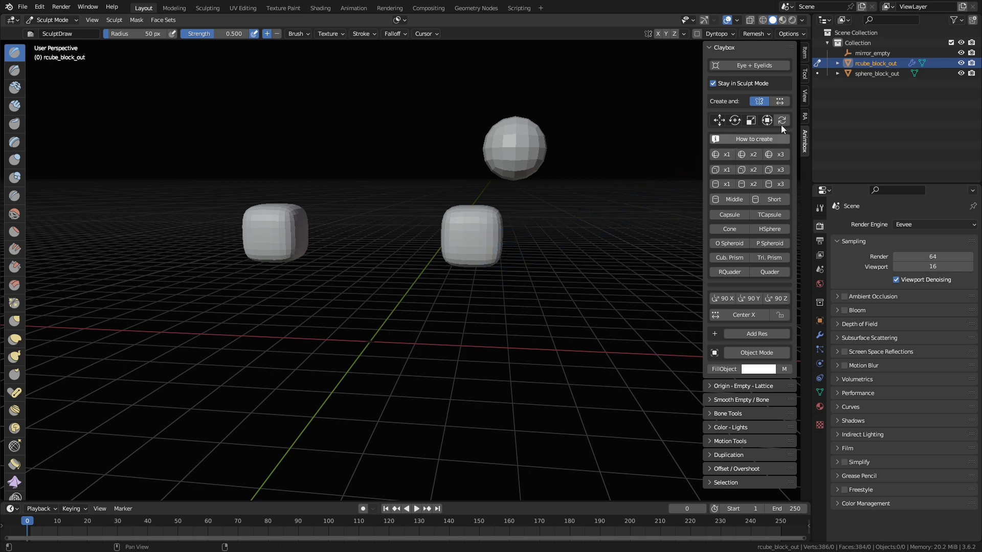
- Switch creation from mirrored to centered on X and create a rounded quader in the space below the rounded cubes
left_click(780, 101)
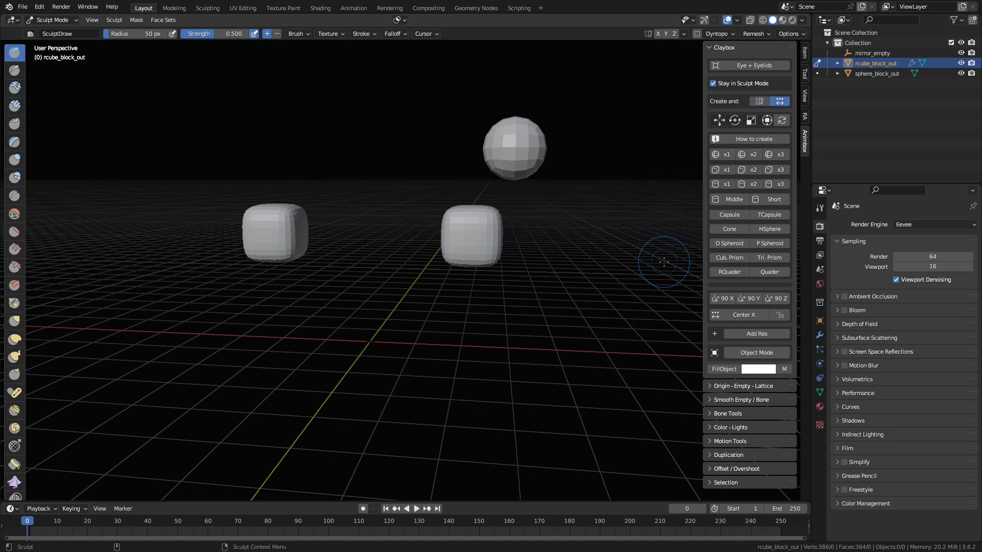
left_click(732, 273)
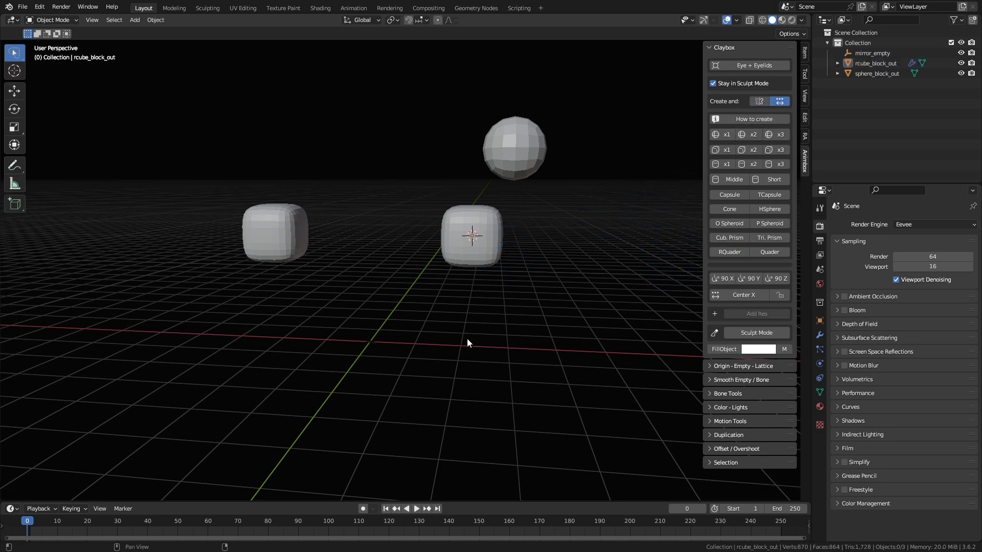
left_click_drag(413, 342, 456, 356)
left_click(456, 348)
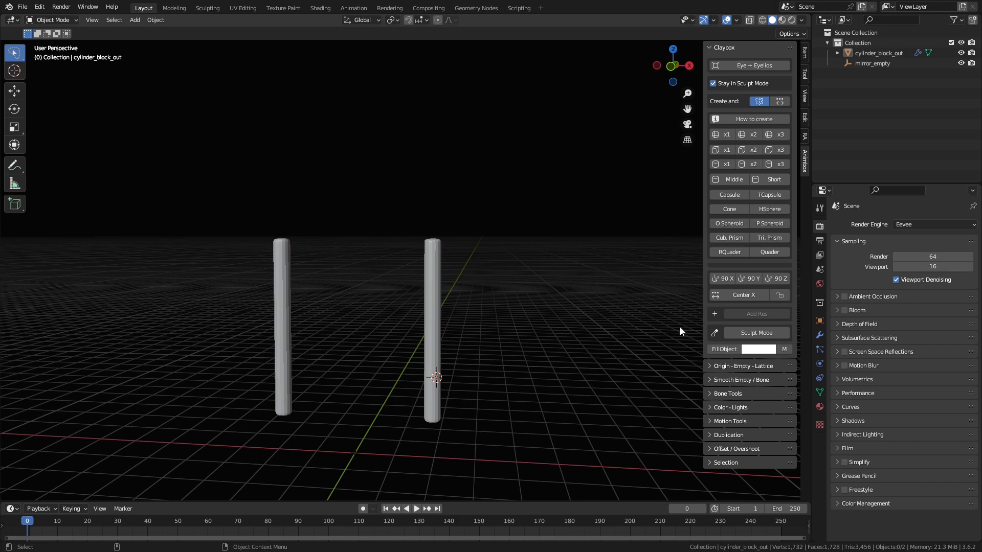
- Put the mirrored cylinder in Sculpt Mode and move it upward with the Move tool until it stands mostly above the horizon
left_click(757, 333)
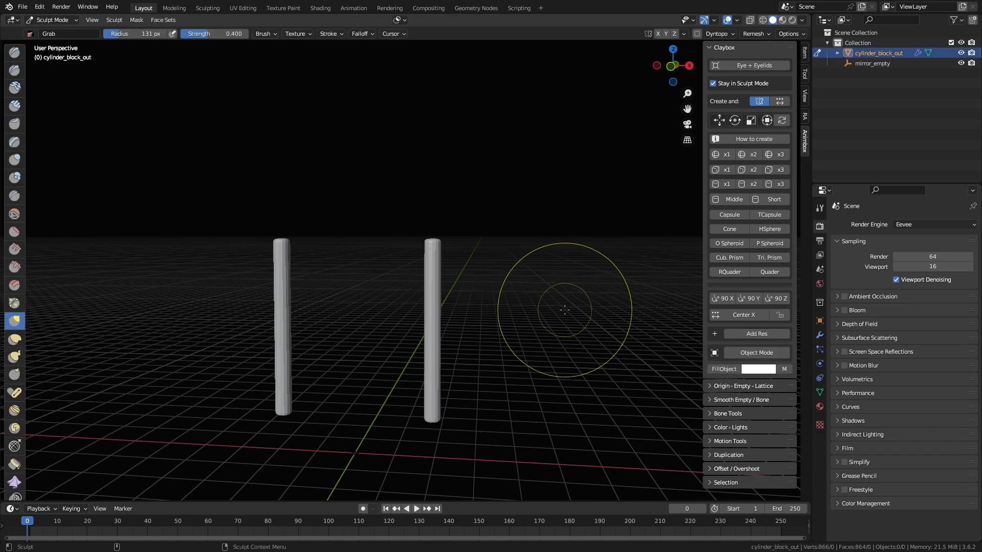
left_click(723, 121)
key("g")
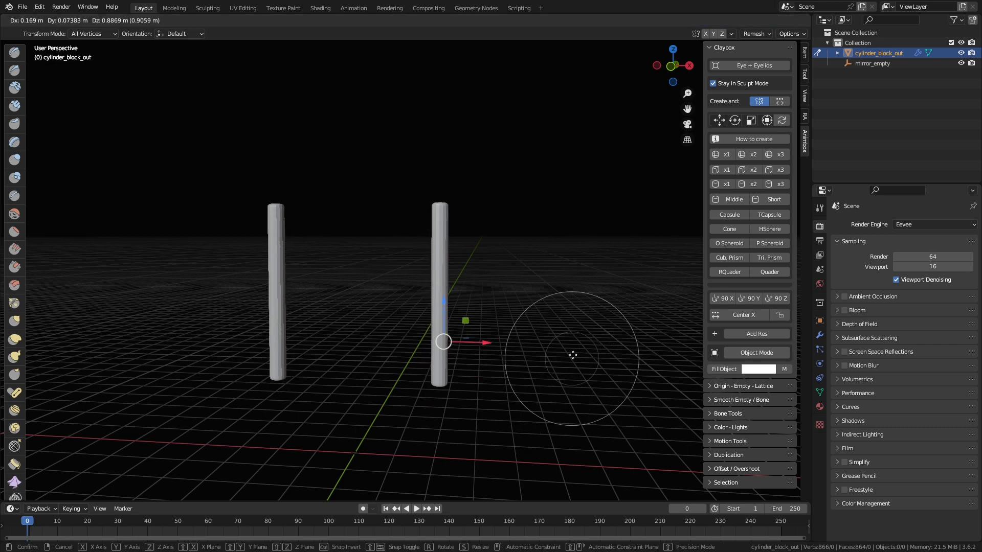
left_click(564, 250)
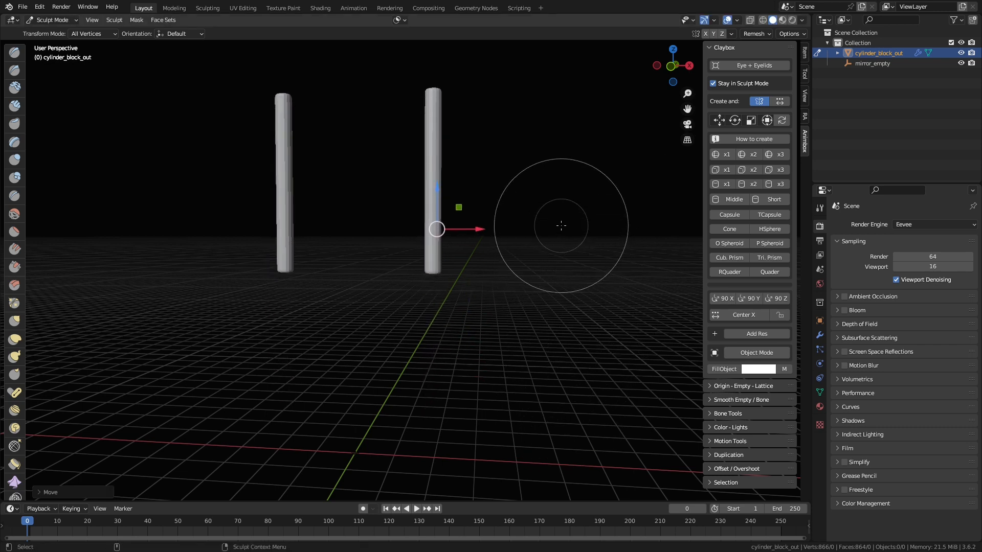
- Bend the mirrored cylinder with the Grab brush, pulling its middle and upper part outward away from its mirror copy
left_click_drag(434, 179, 463, 173)
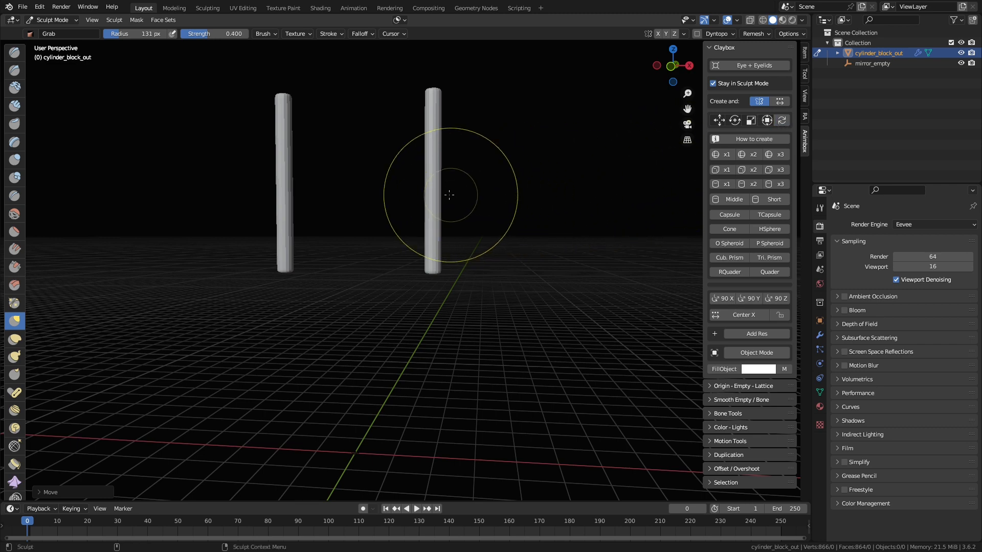
left_click_drag(430, 188, 457, 179)
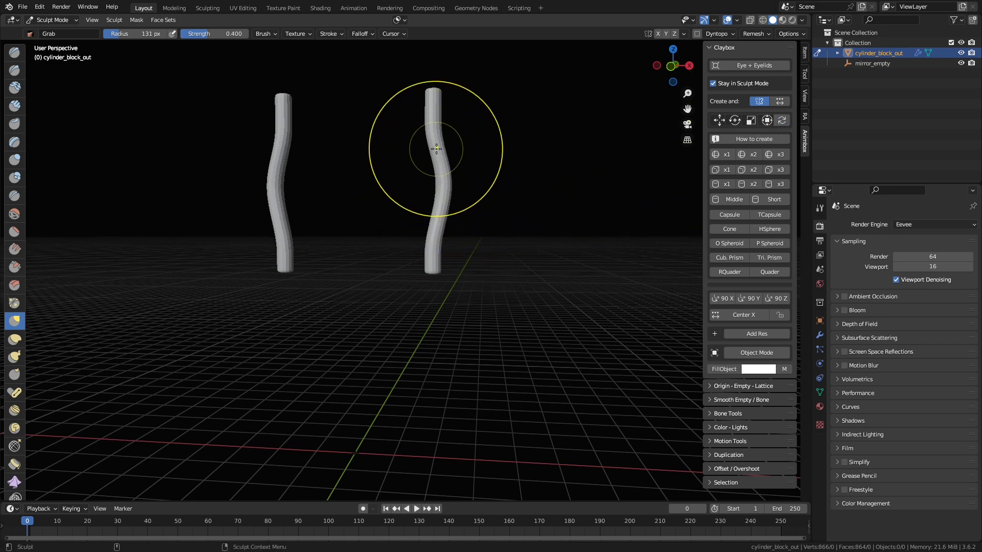
left_click_drag(435, 147, 458, 146)
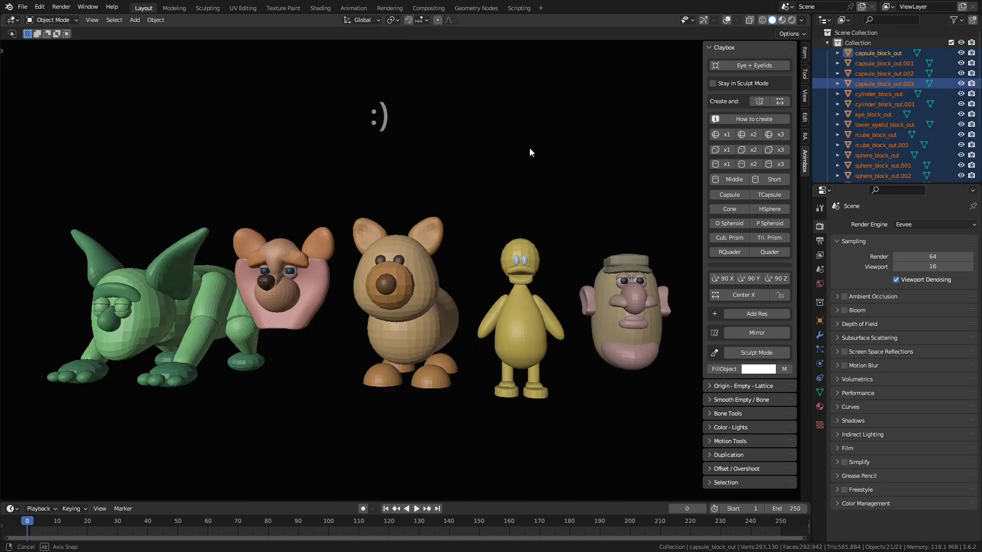
mouse_move(534, 146)
middle_mouse_down()
mouse_move(551, 146)
mouse_move(526, 146)
middle_mouse_up()
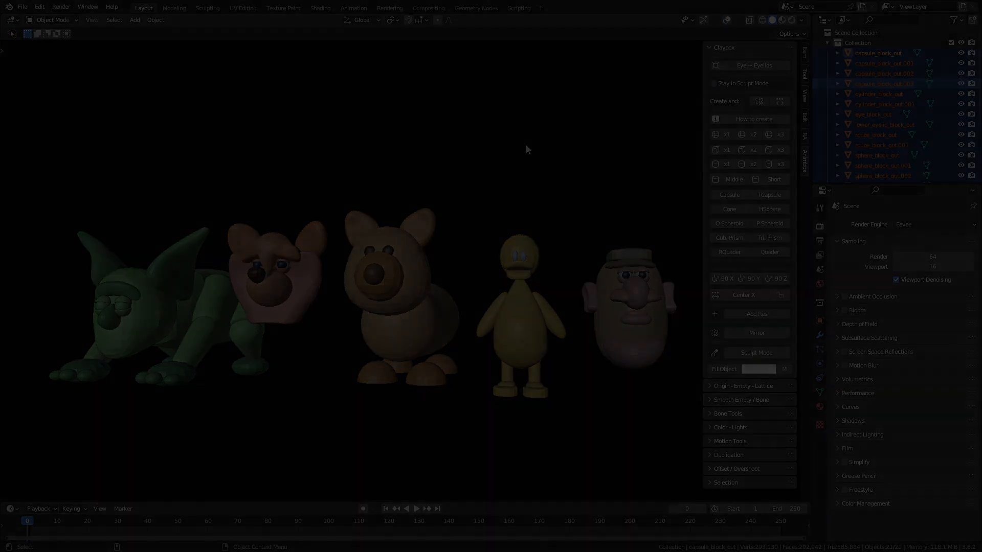